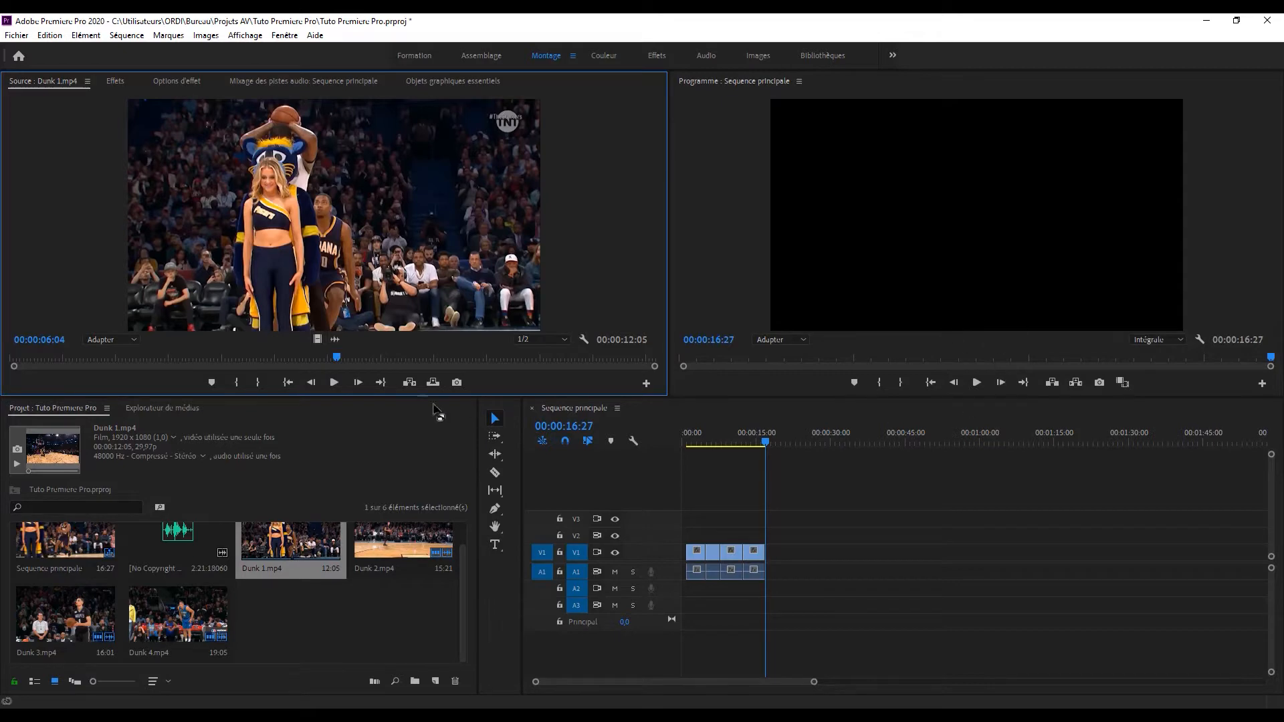
Preview Dunk 1.mp4 in the source monitor from about 00:00:04:00, stepping frame by frame forward and backward around 00:00:05:00.
drag(335, 362, 222, 364)
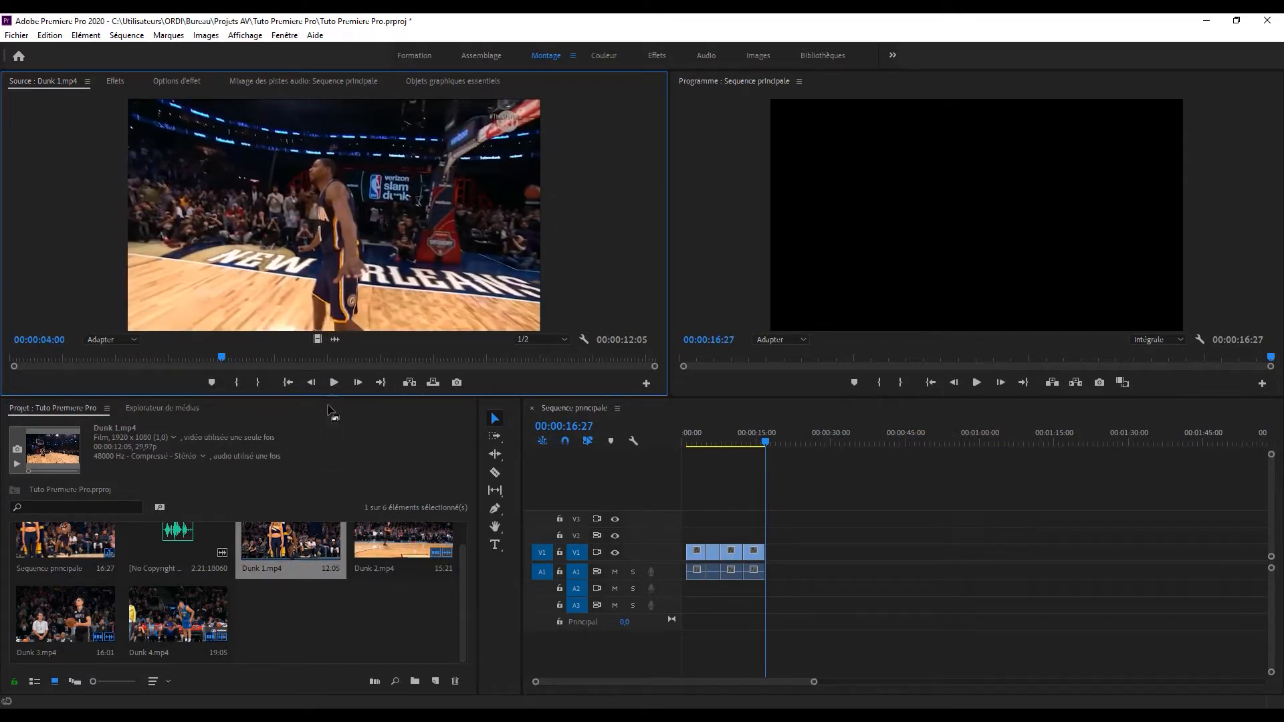
click(334, 380)
click(358, 382)
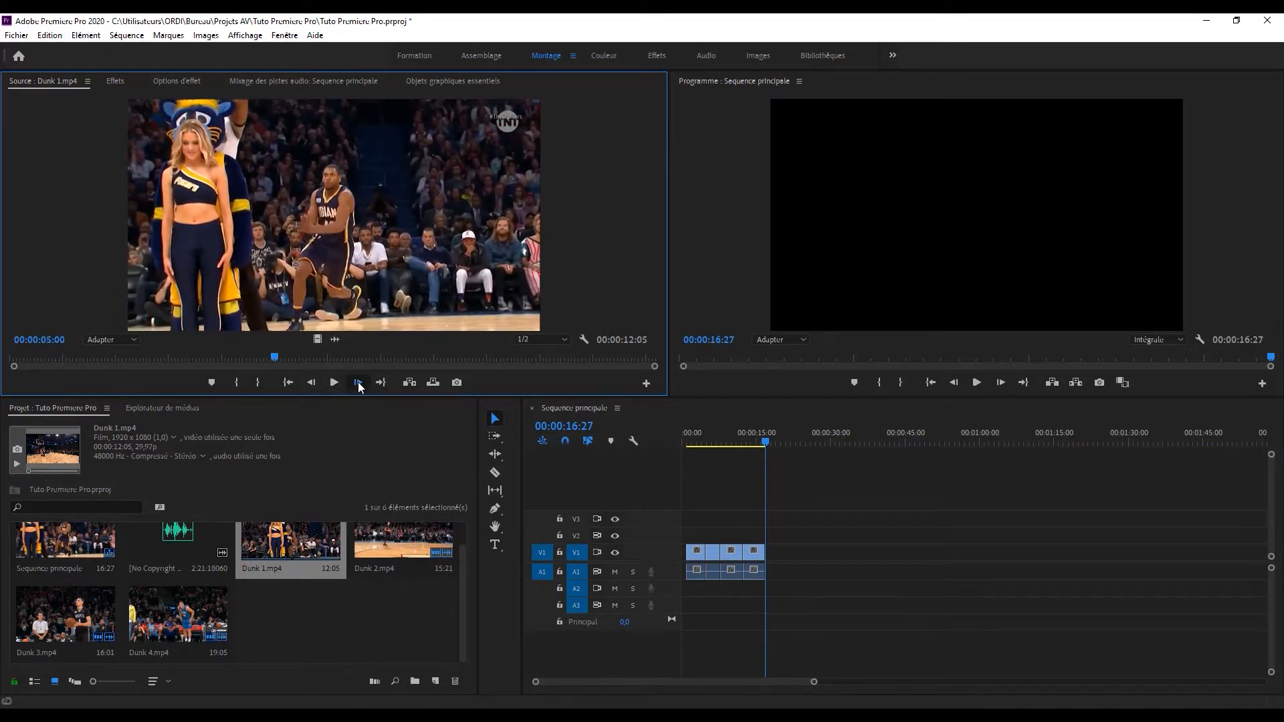
click(358, 383)
click(358, 382)
click(359, 383)
click(358, 383)
click(311, 383)
click(311, 383)
click(311, 383)
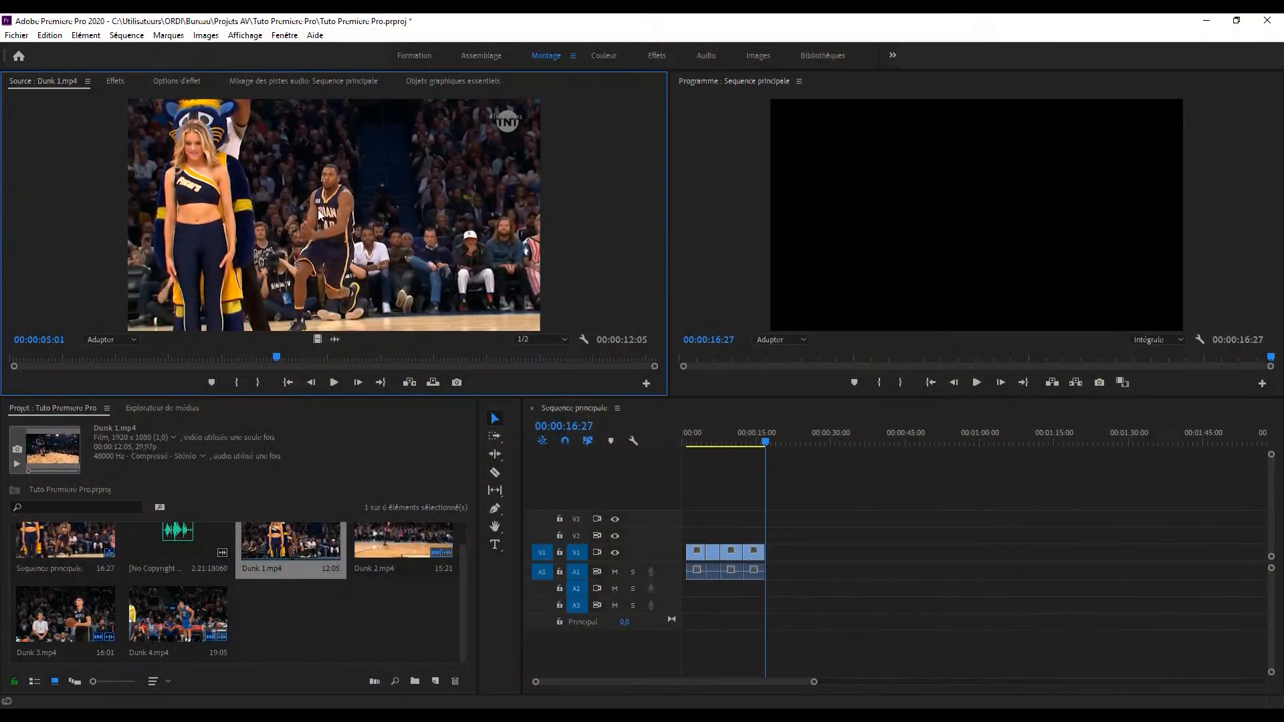
Mark the in point of the Dunk 1.mp4 source clip at 00:00:00:17 and its out point at 00:00:03:08.
drag(277, 360, 11, 358)
click(334, 380)
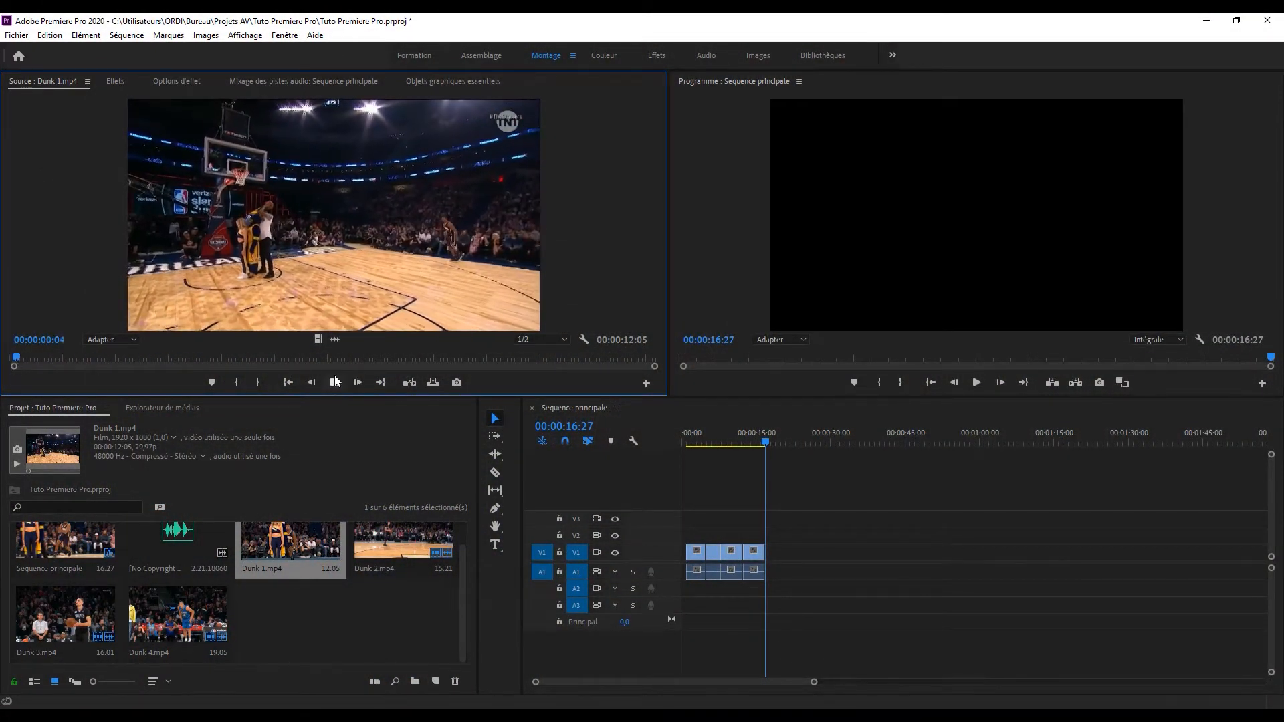
click(333, 380)
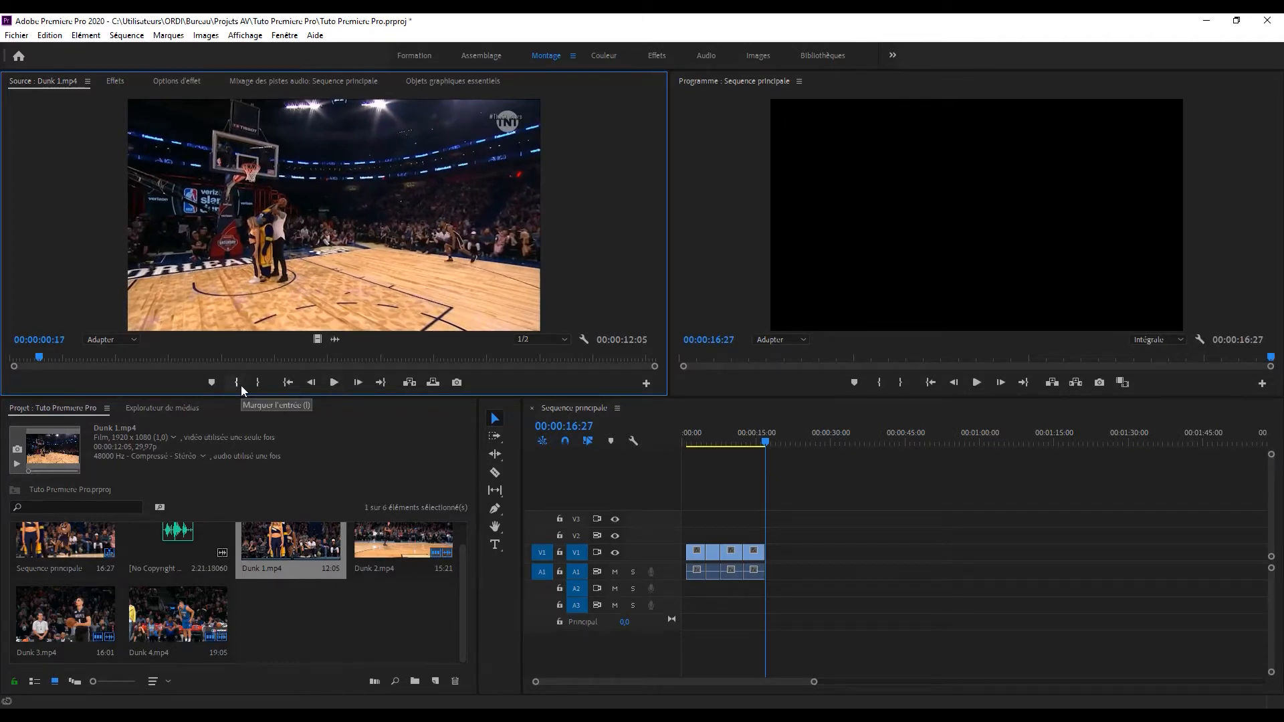
click(241, 385)
click(347, 383)
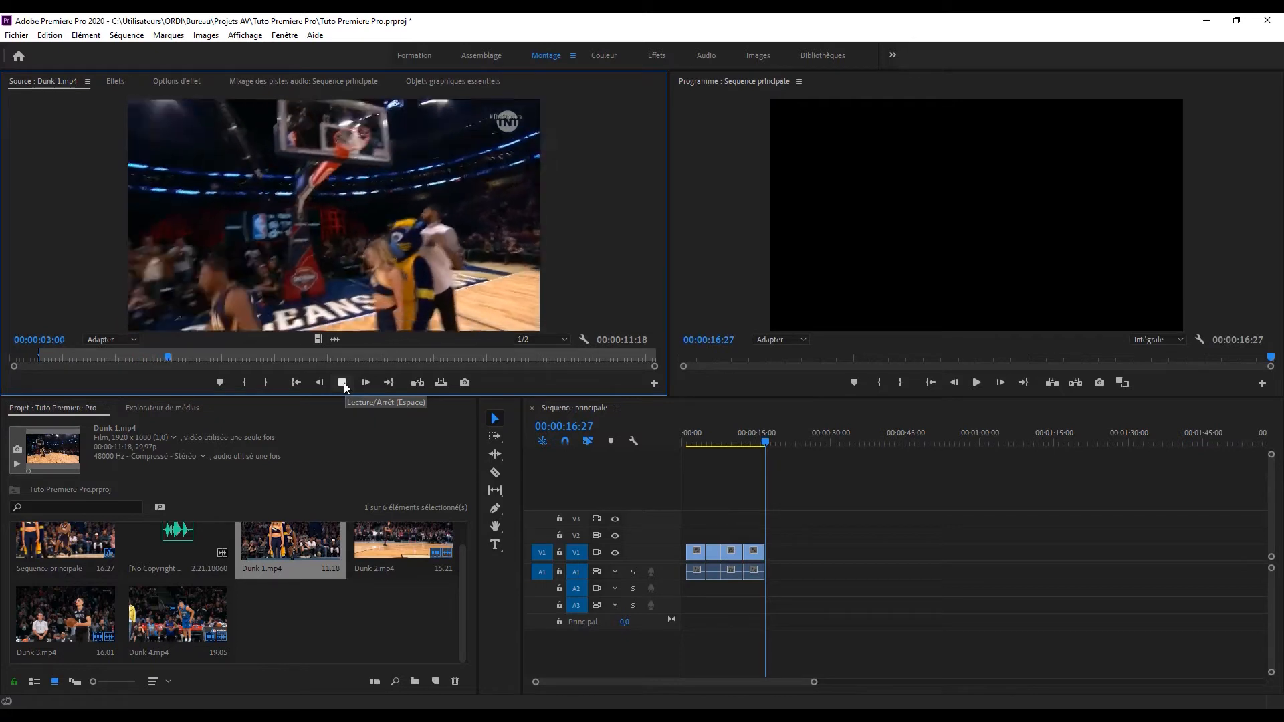
click(343, 383)
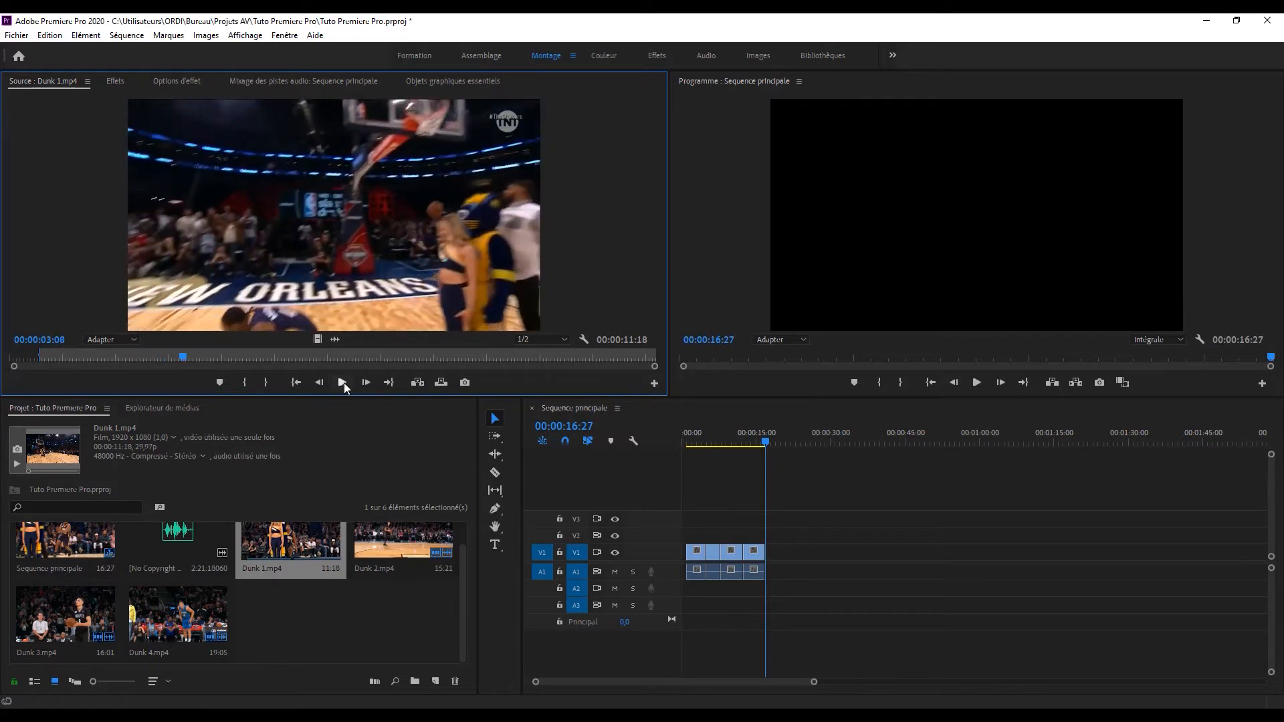
click(267, 383)
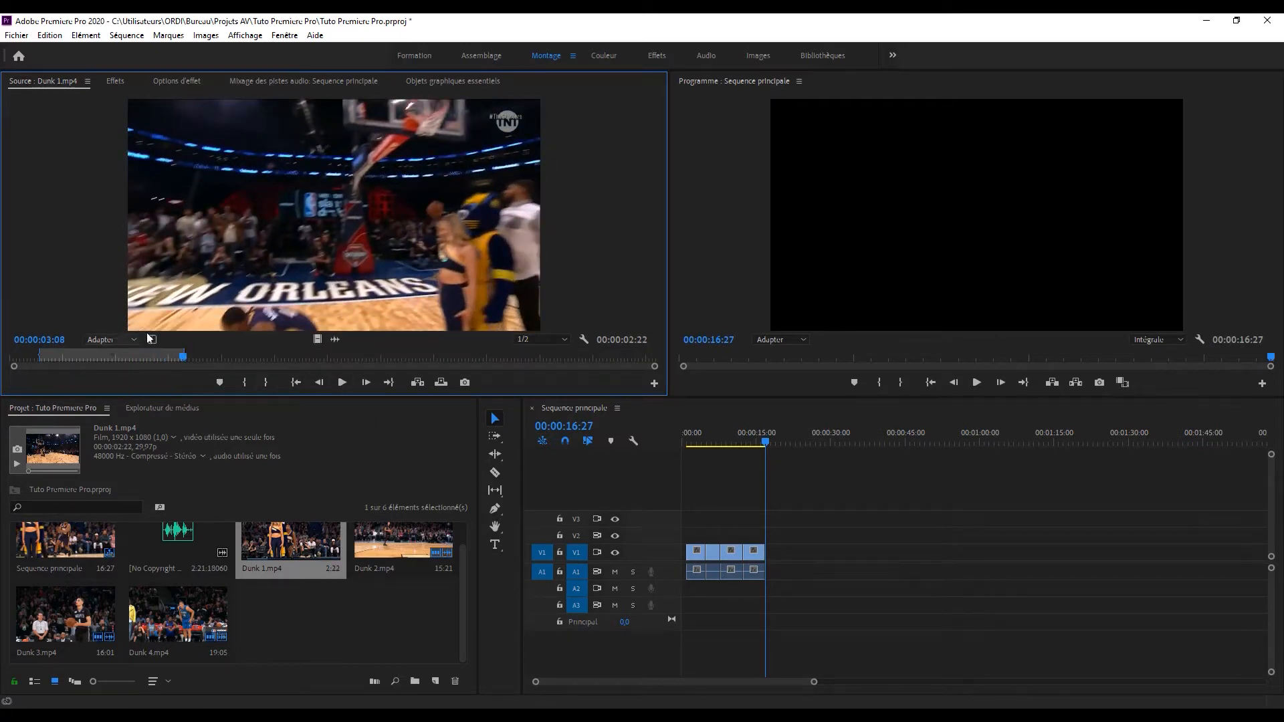
Append the marked section of Dunk 1.mp4 to the end of the sequence on V1 and A1, and play it back.
drag(154, 315, 340, 501)
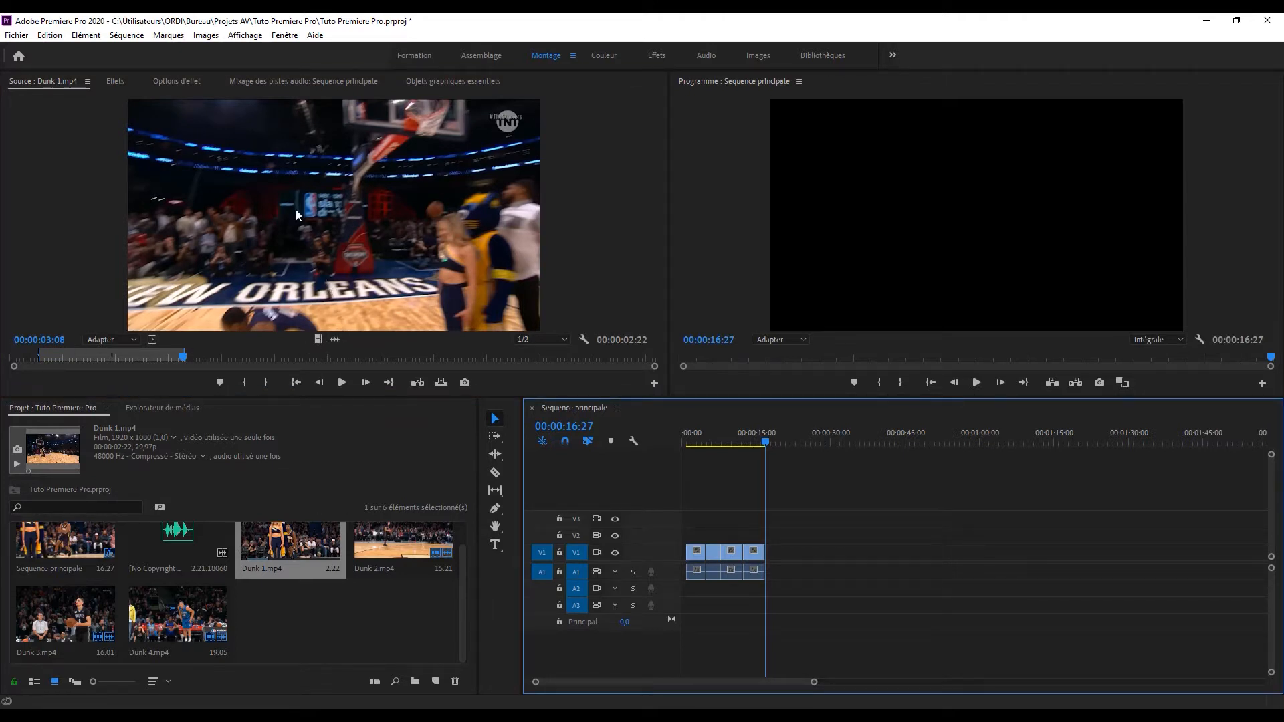
drag(296, 209, 776, 572)
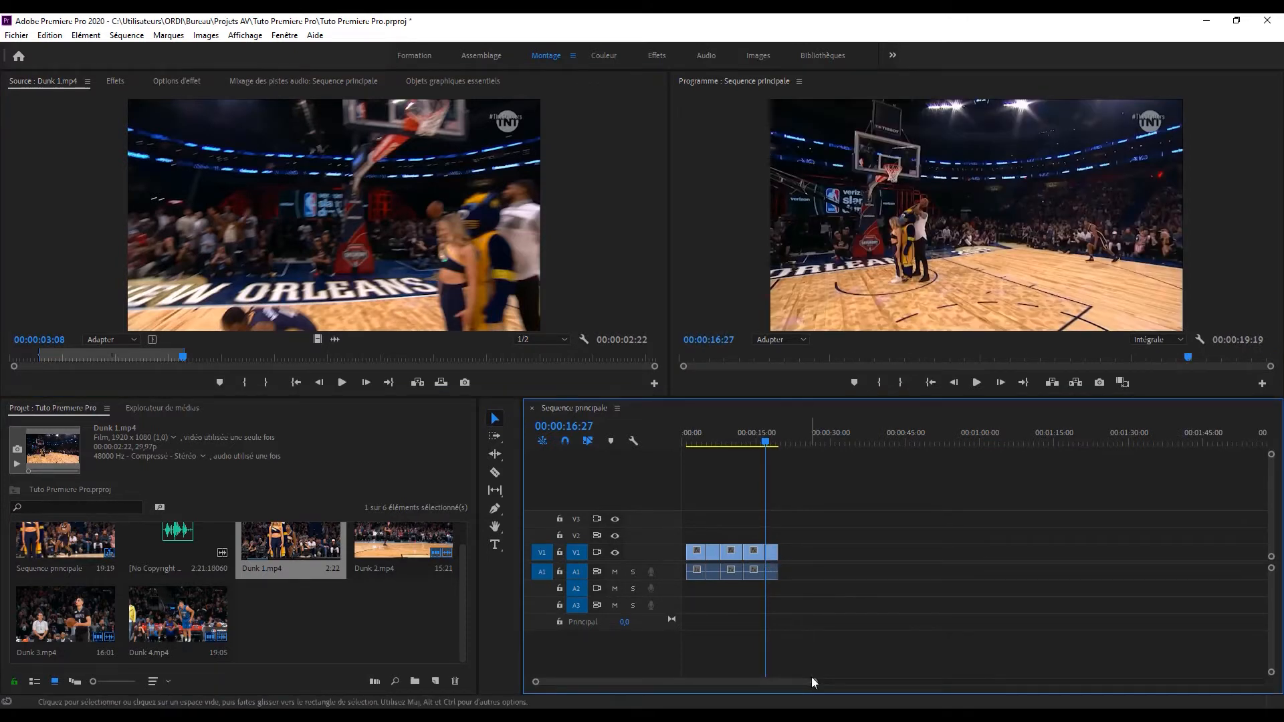
drag(812, 677, 755, 679)
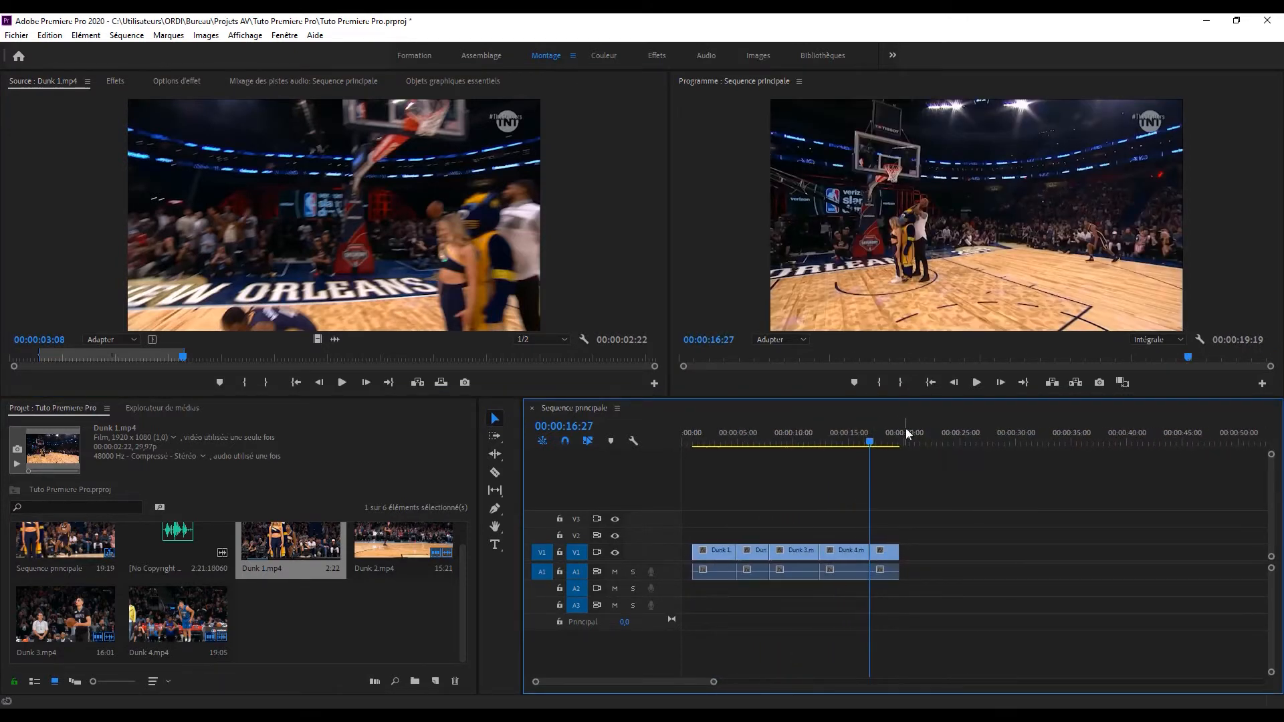
click(977, 382)
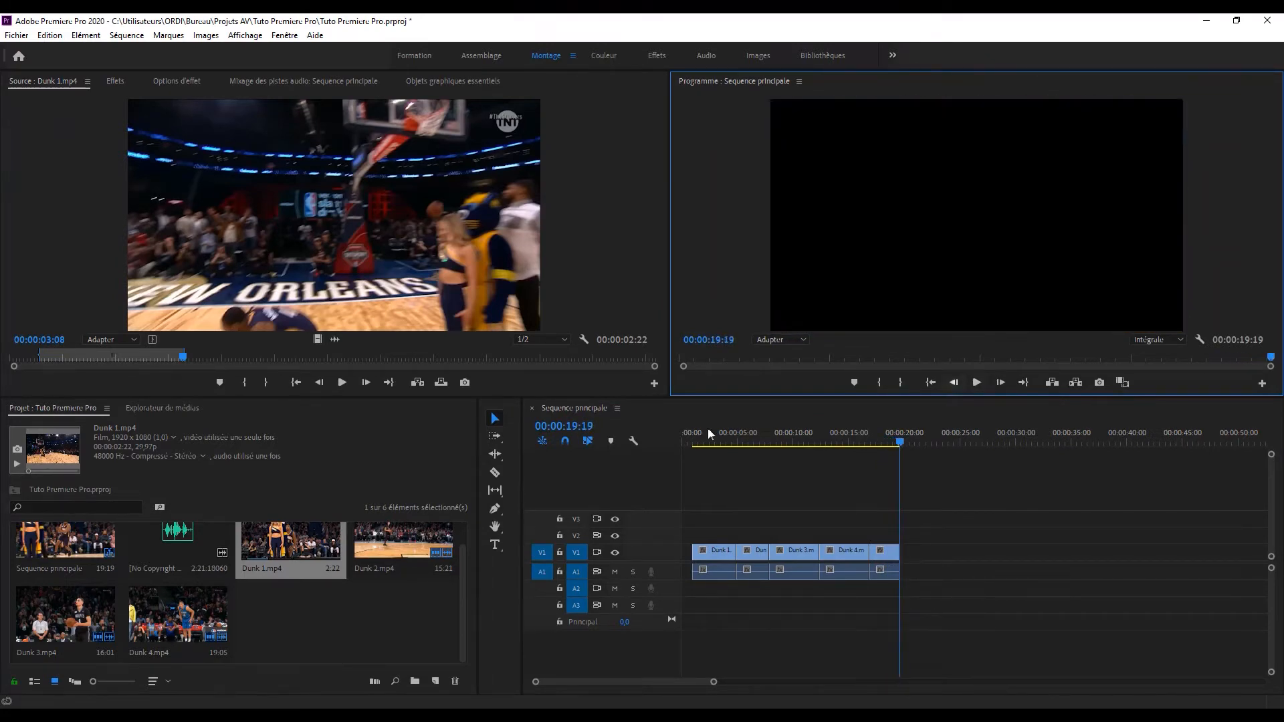
Mark Dunk 2.mp4 from 00:00:00:06 to 00:00:03:15 and append that section to the end of the sequence on V1 and A1.
double_click(380, 551)
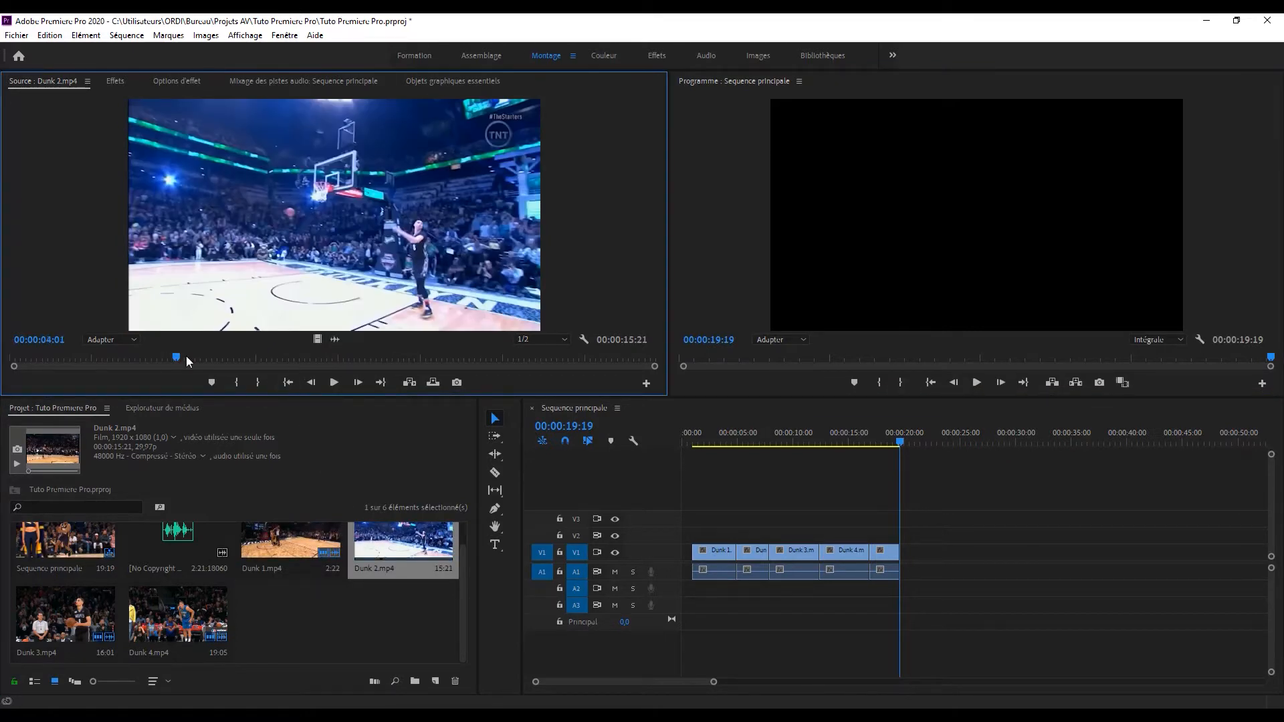
drag(177, 361, 12, 361)
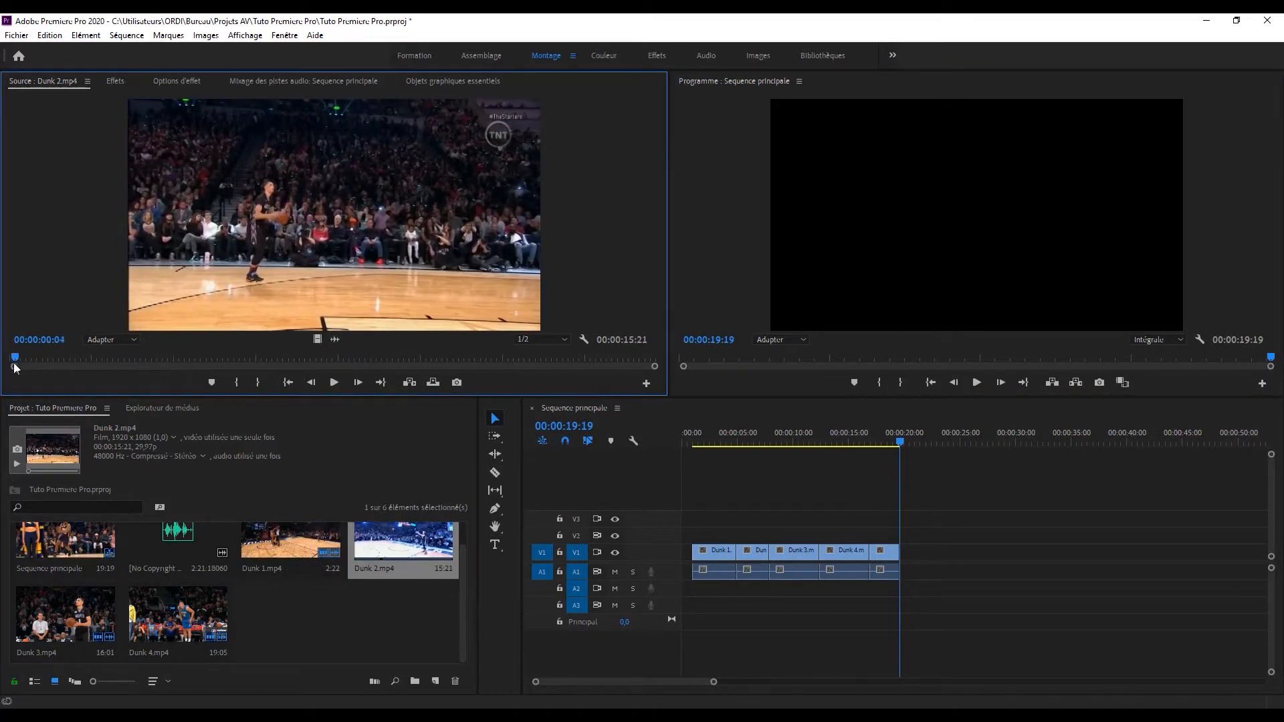
click(328, 382)
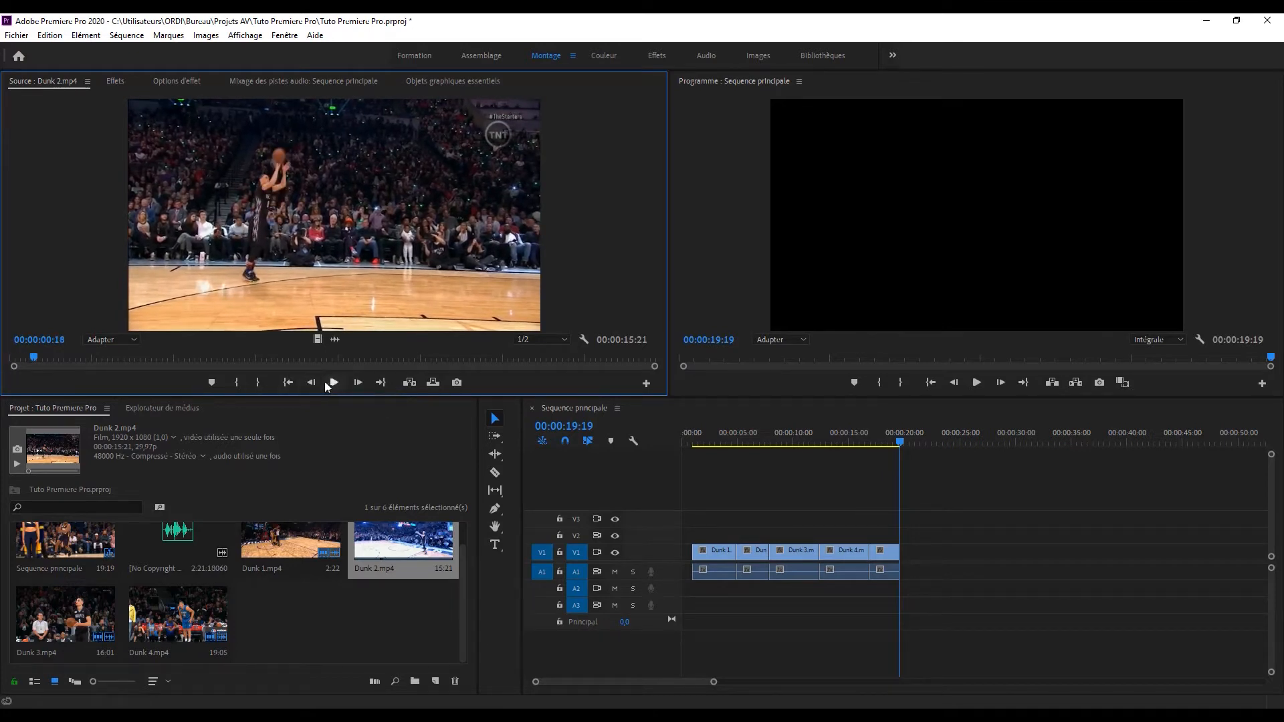
drag(37, 363, 20, 358)
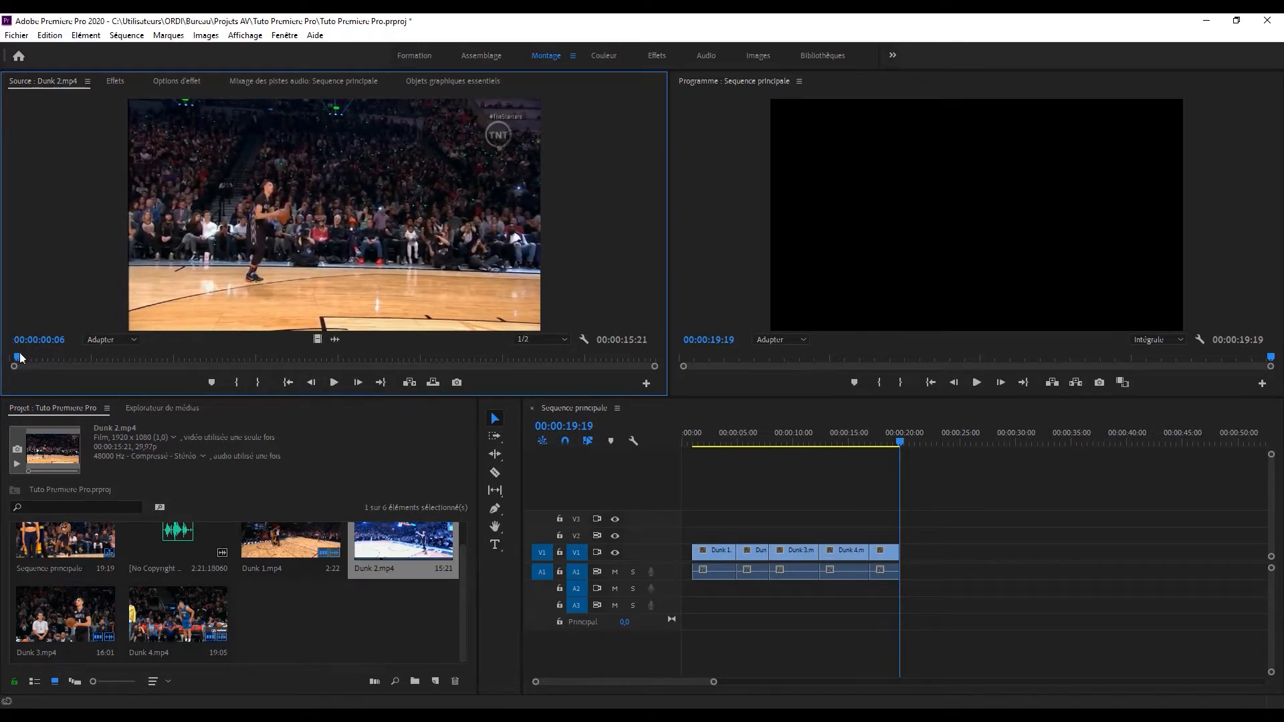
click(238, 383)
click(340, 383)
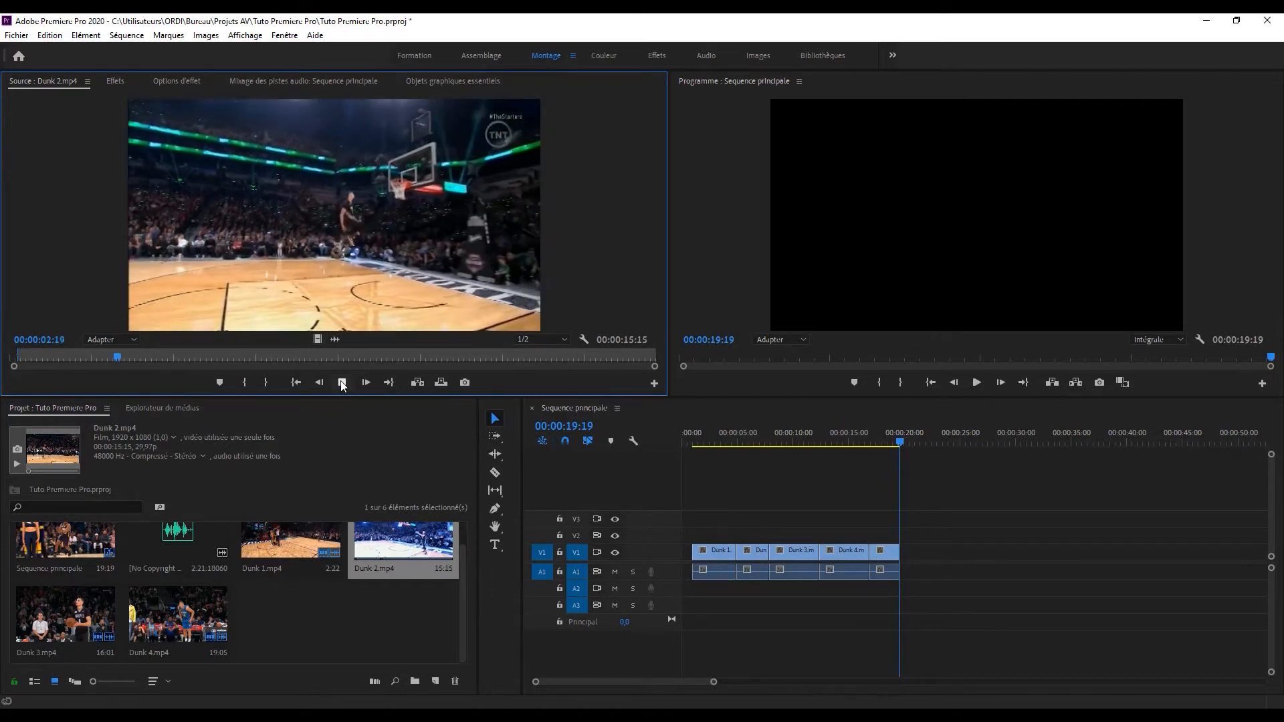
click(342, 382)
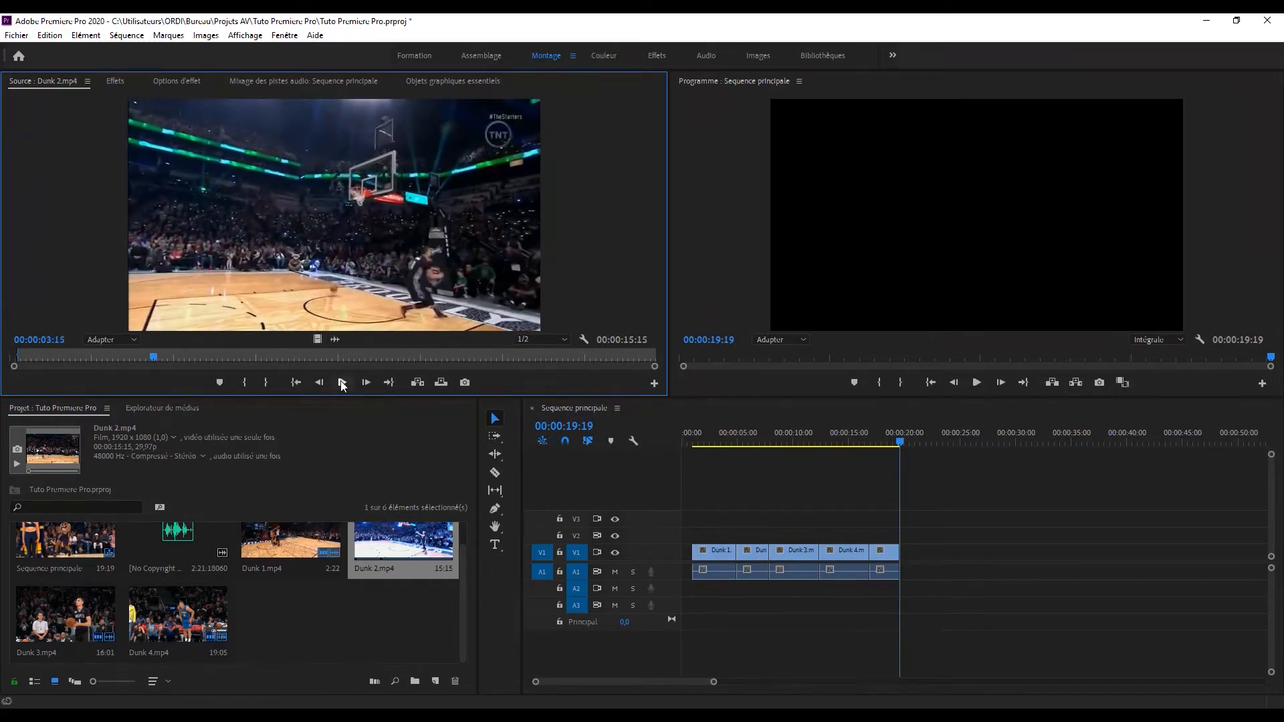
click(264, 383)
drag(251, 299, 923, 552)
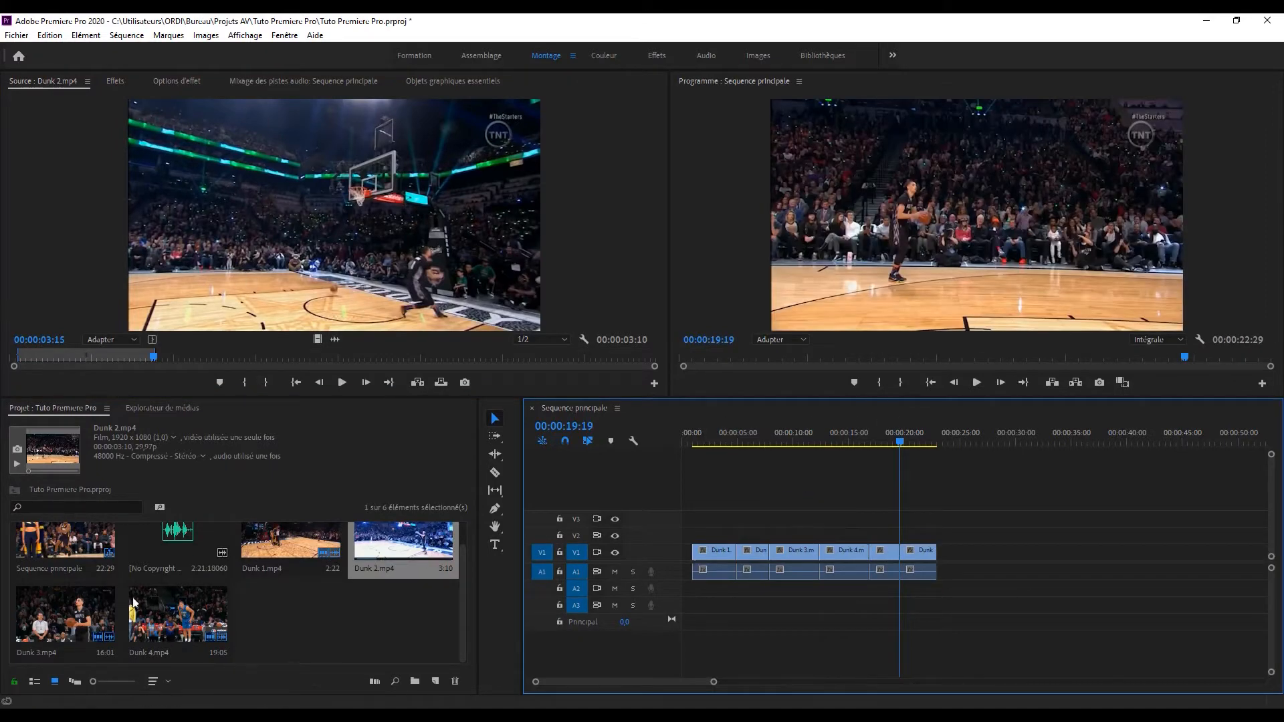
Open Dunk 3.mp4 as the source, mark its in point near the start of the clip and its out point at 00:00:03:16.
click(72, 612)
drag(337, 359, 7, 363)
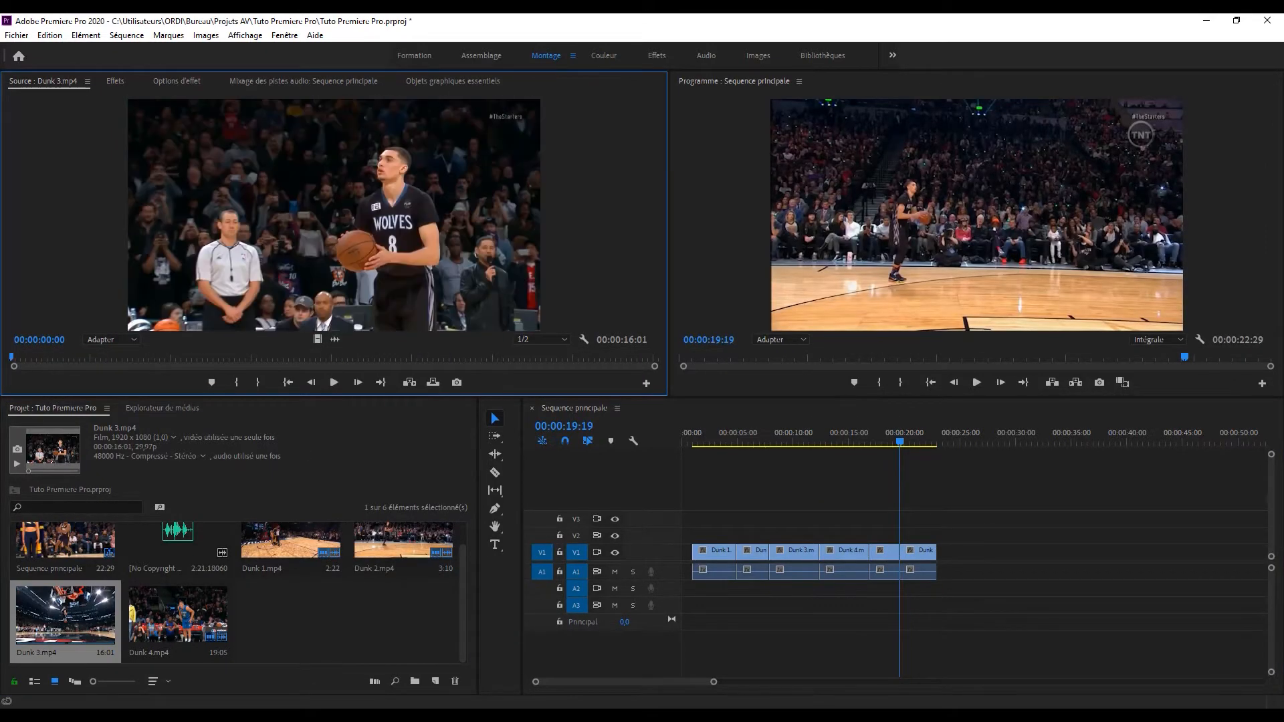
click(335, 382)
key(space)
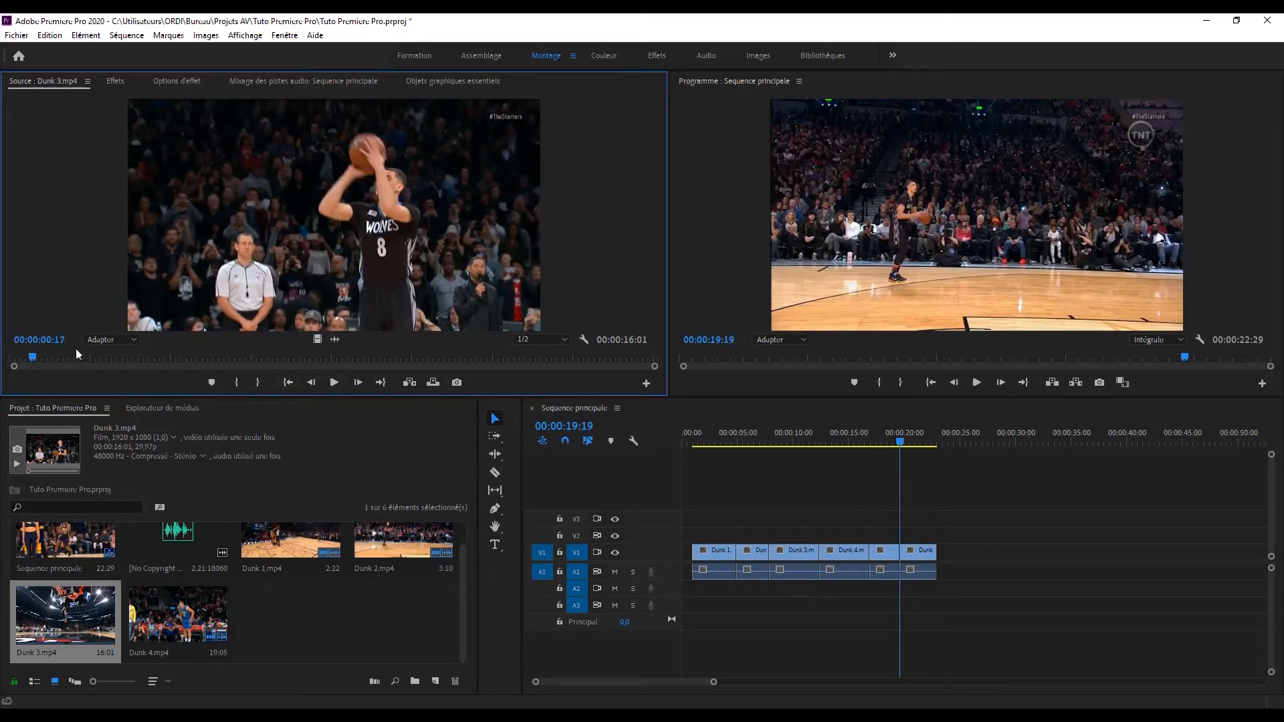
drag(31, 363, 24, 362)
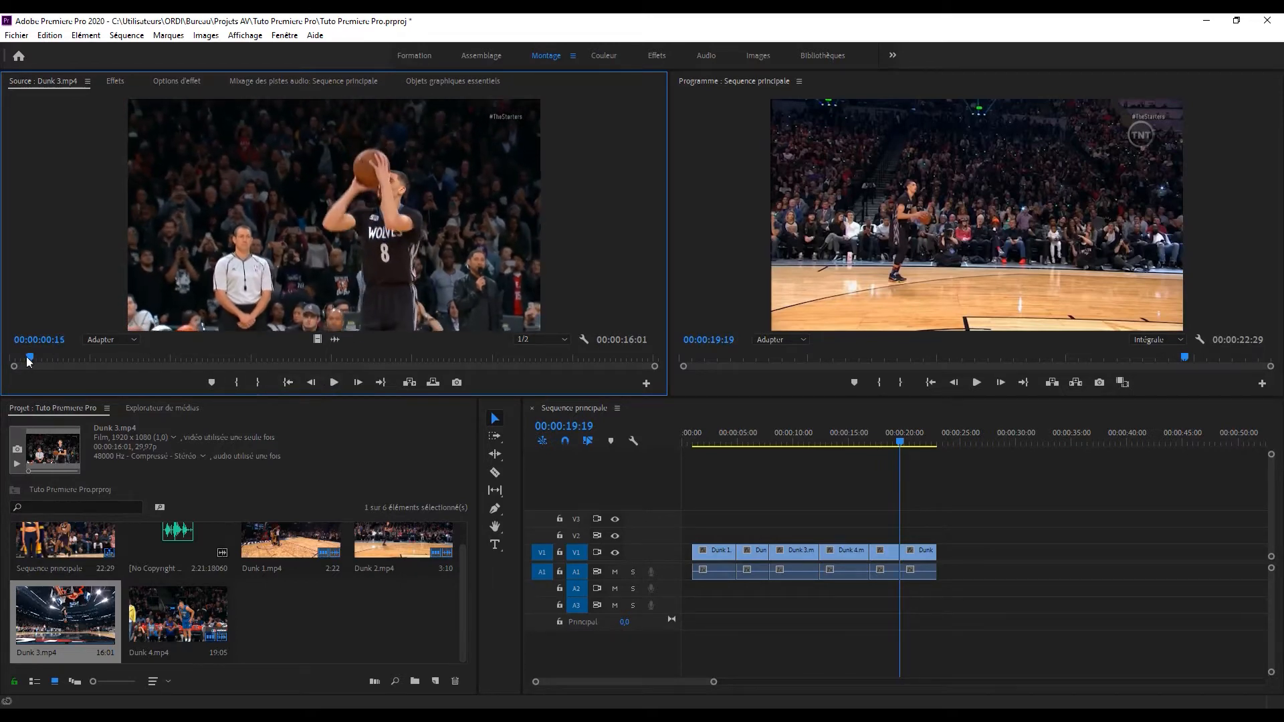
click(237, 383)
click(336, 381)
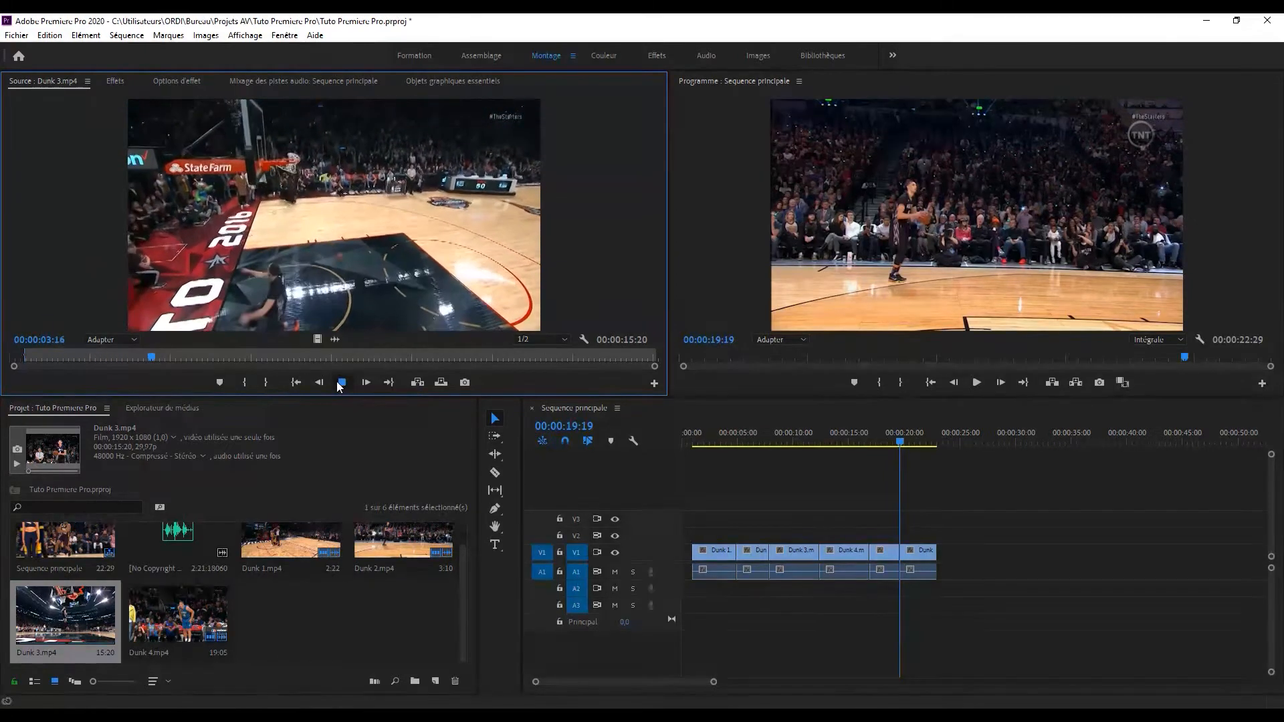
click(338, 382)
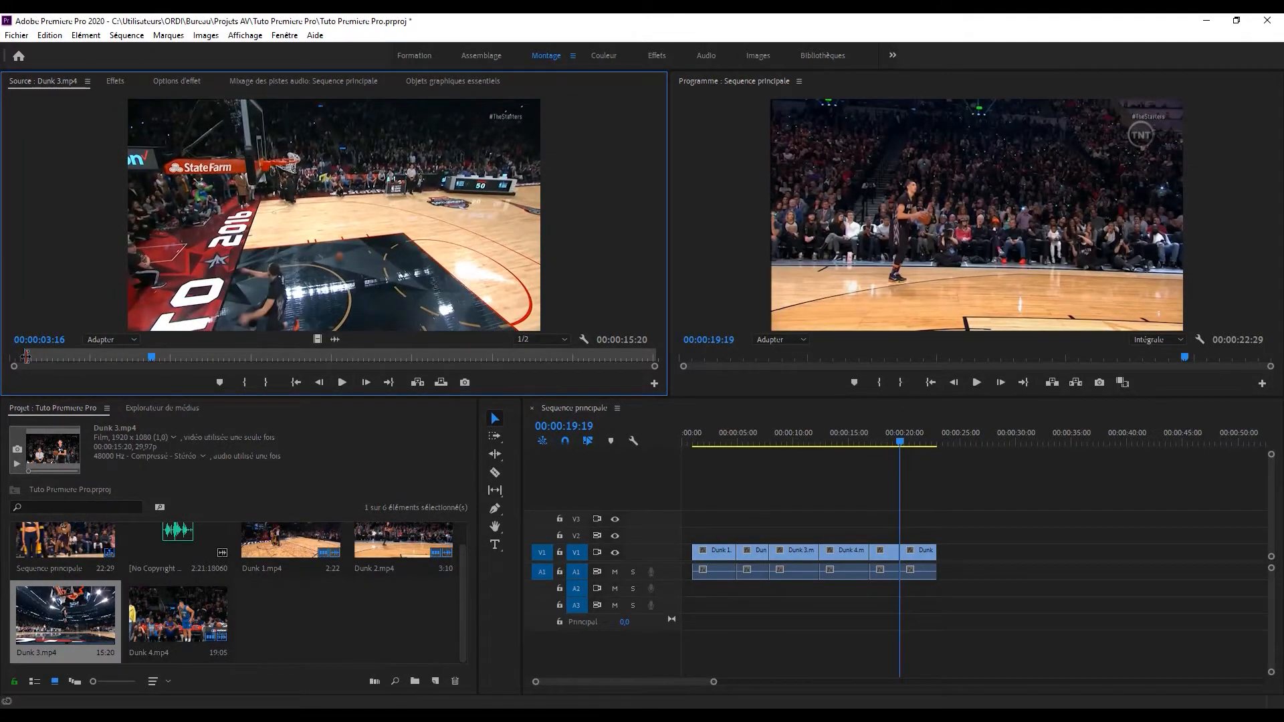
click(265, 383)
Append the marked section of Dunk 3.mp4 to the end of the sequence and move the sequence playhead to 00:00:15:10.
drag(312, 289, 953, 557)
click(887, 446)
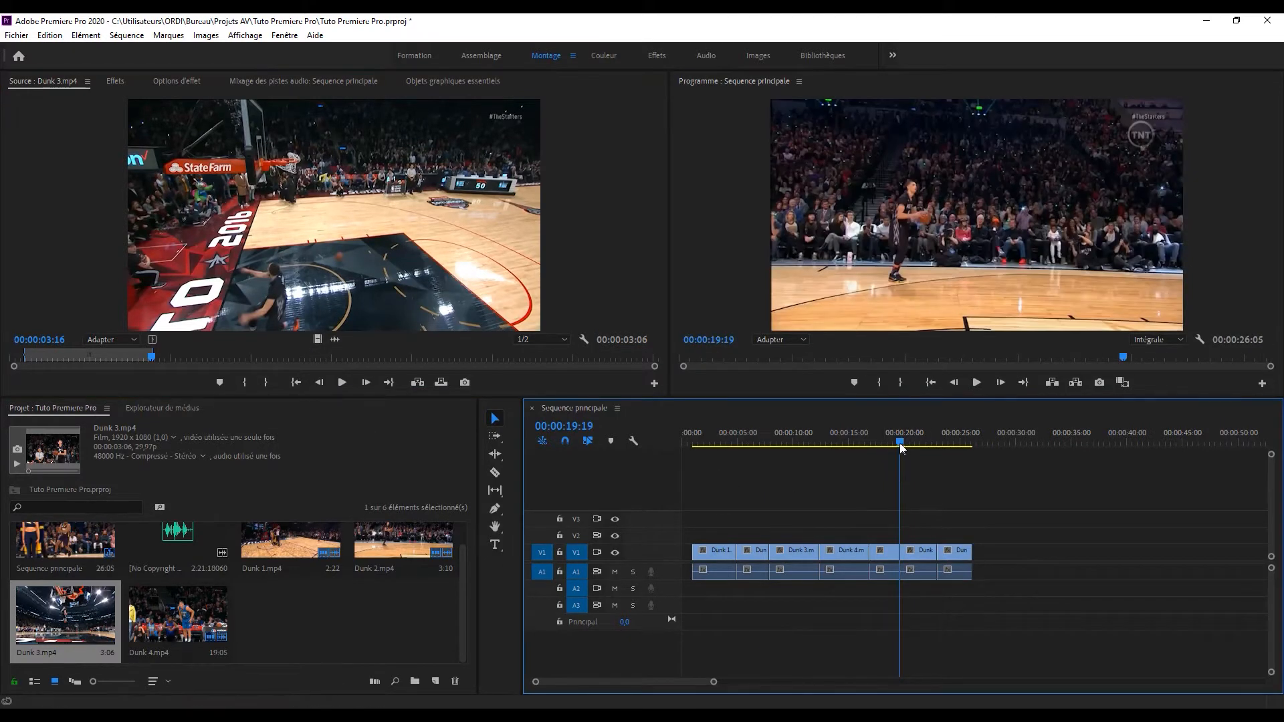
drag(890, 449, 854, 455)
Open Dunk 4.mp4 as the source and mark its in point at 00:00:00:00 and its out point at 00:00:03:08.
double_click(169, 608)
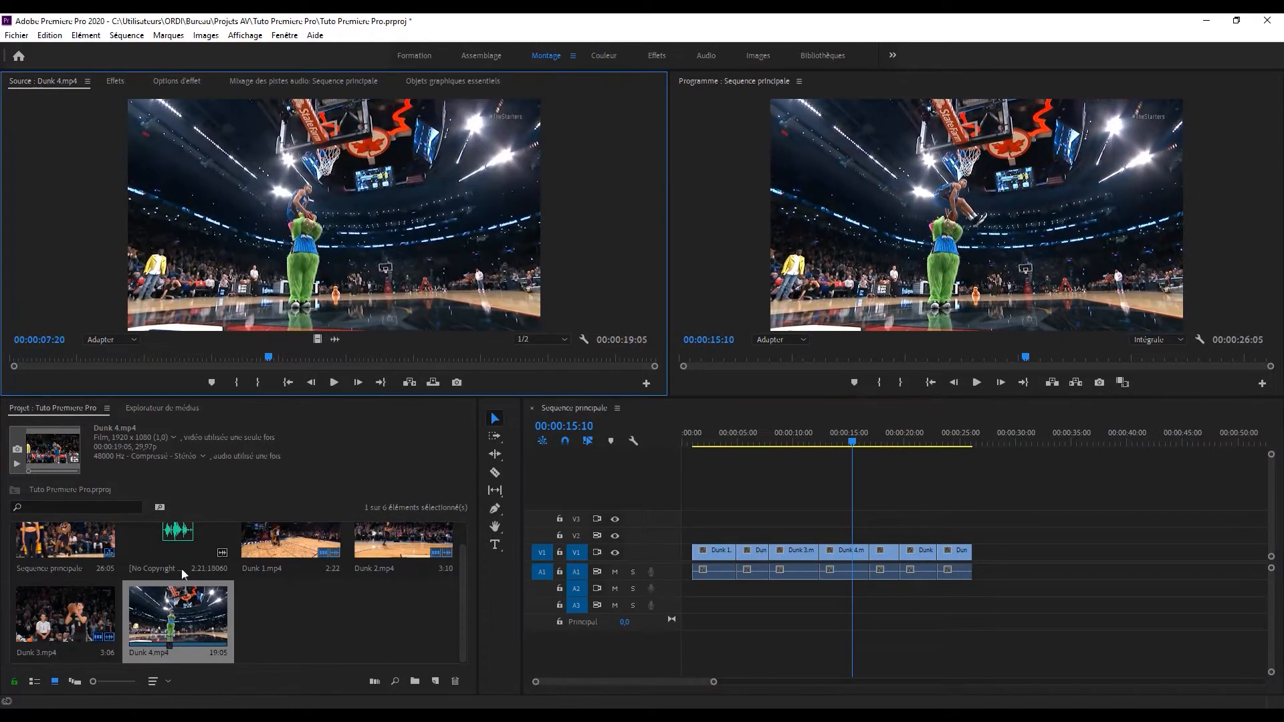
drag(273, 349, 10, 379)
click(239, 386)
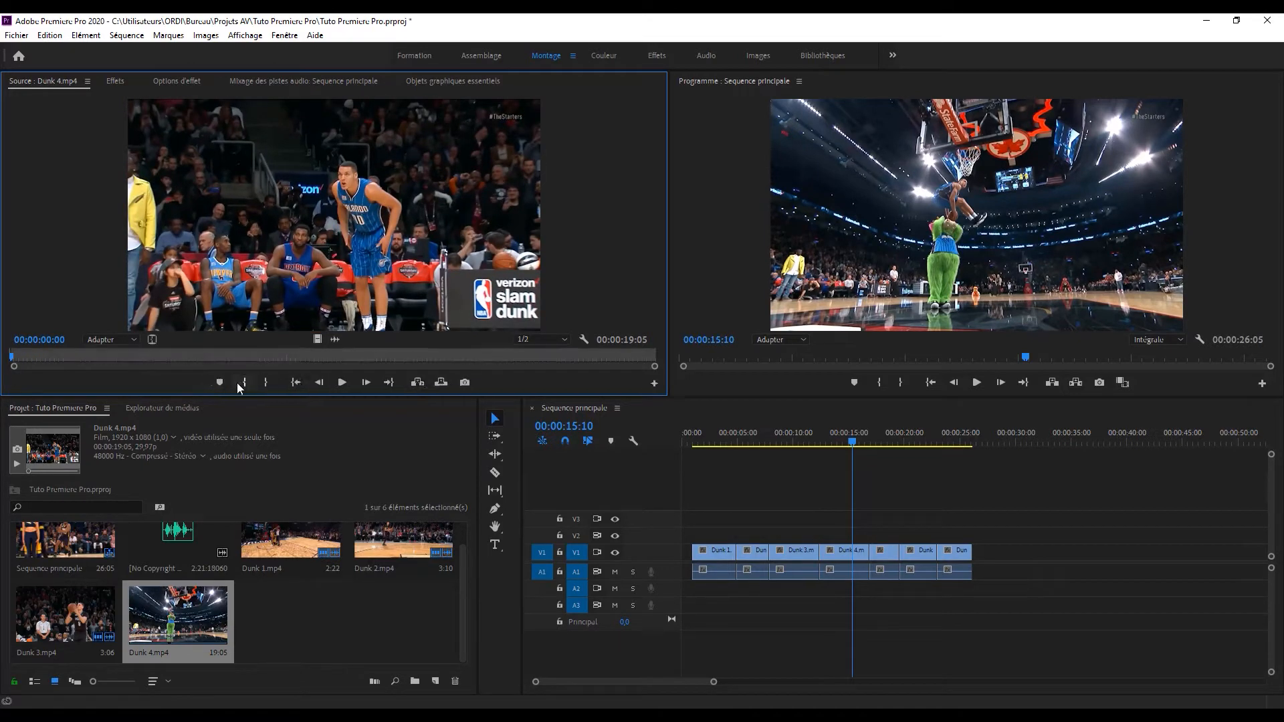
click(341, 384)
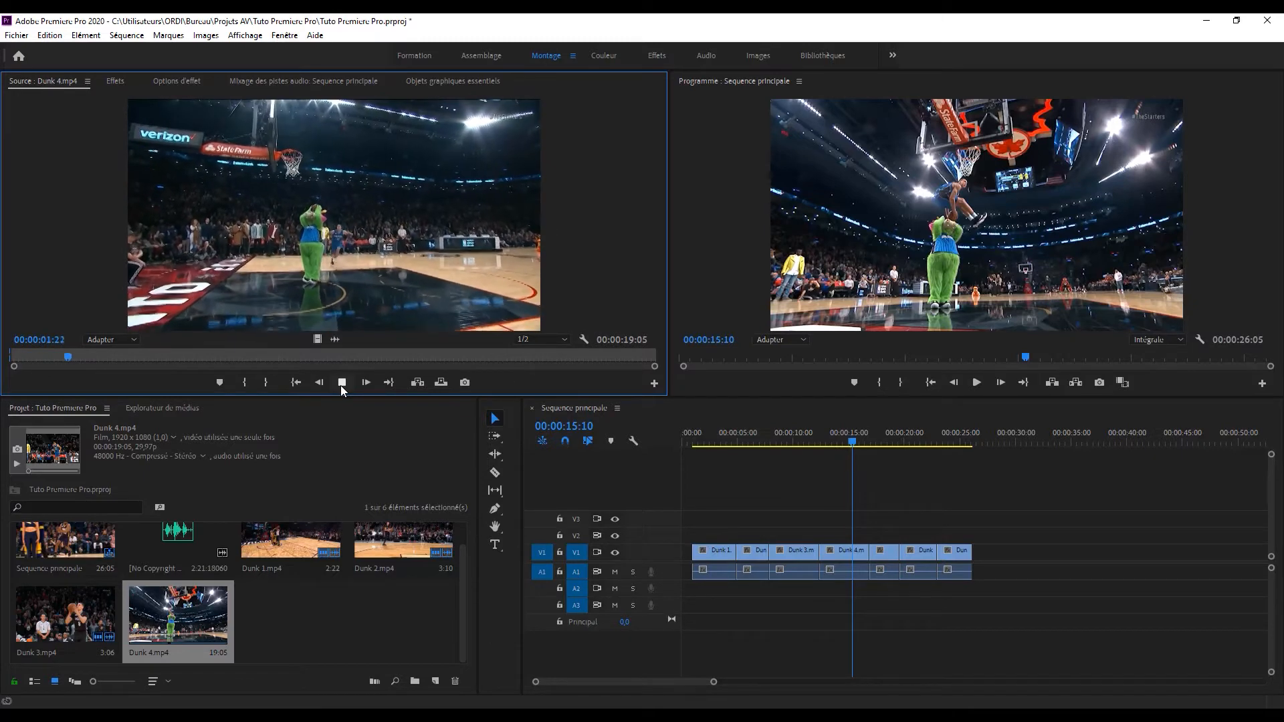
click(341, 382)
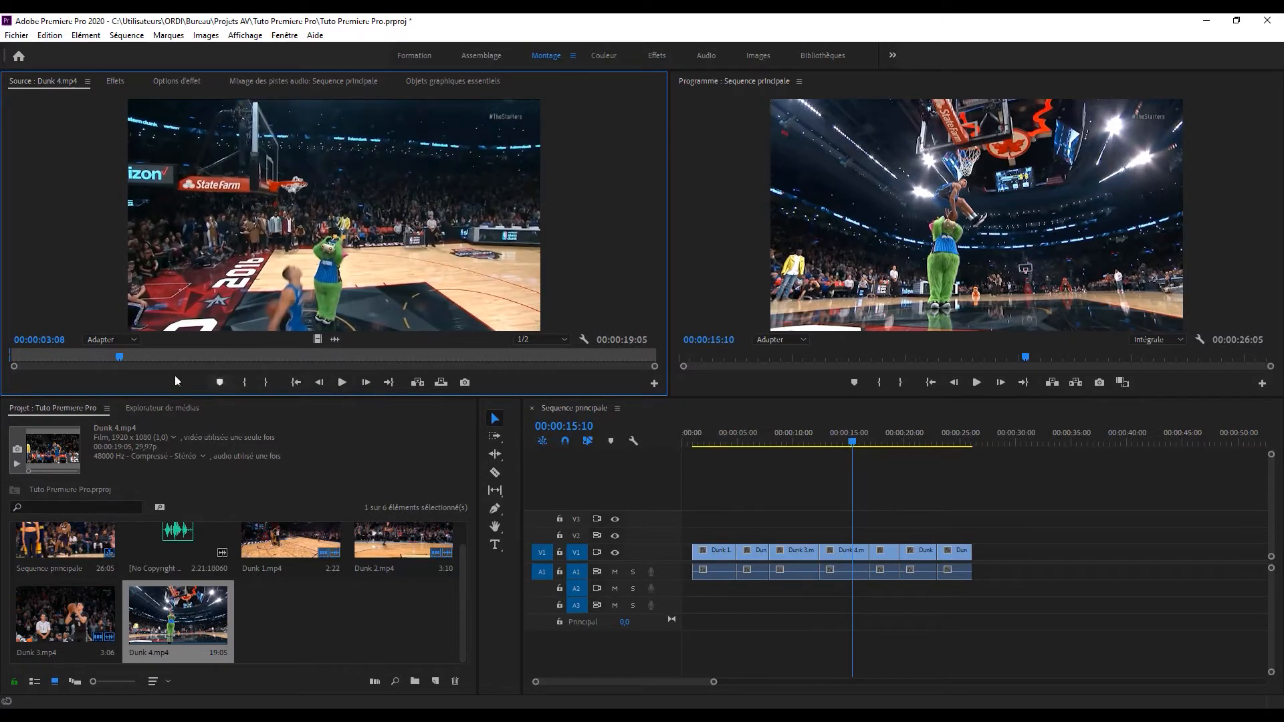
click(264, 382)
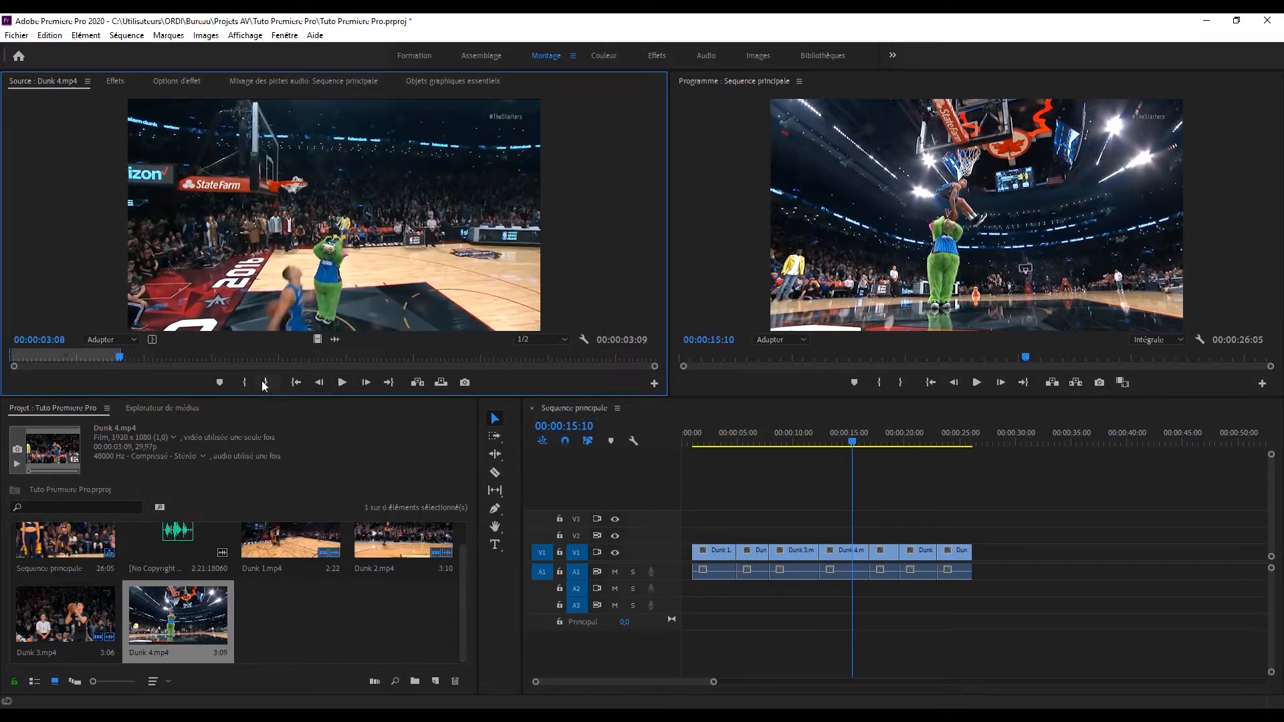
Append the marked section of Dunk 4.mp4 to the end of the sequence on V1 and A1, and play back the sequence.
drag(326, 293, 975, 561)
mouse_move(857, 446)
mouse_down()
mouse_move(719, 446)
mouse_move(863, 460)
mouse_up()
click(976, 383)
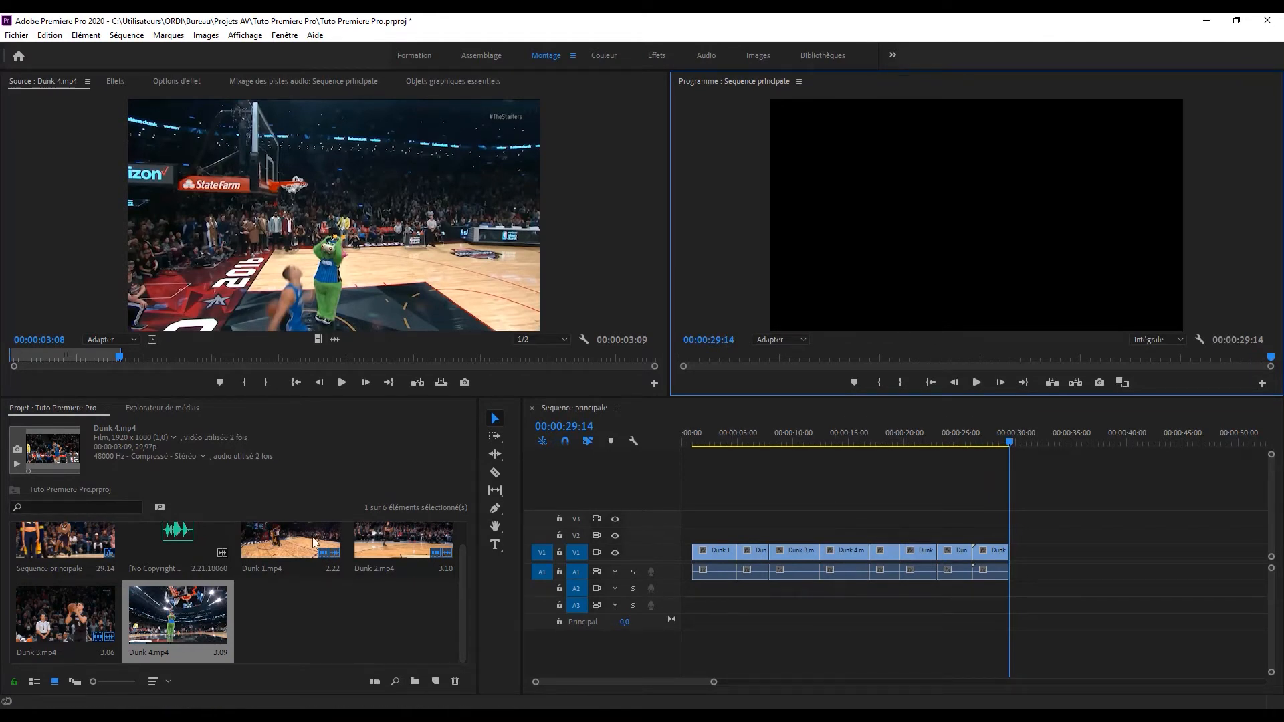
Mark Dunk 1.mp4 from 00:00:10:14 to 00:00:12:01 and append that section to the end of the sequence on V1 and A1.
double_click(294, 541)
drag(109, 359, 563, 379)
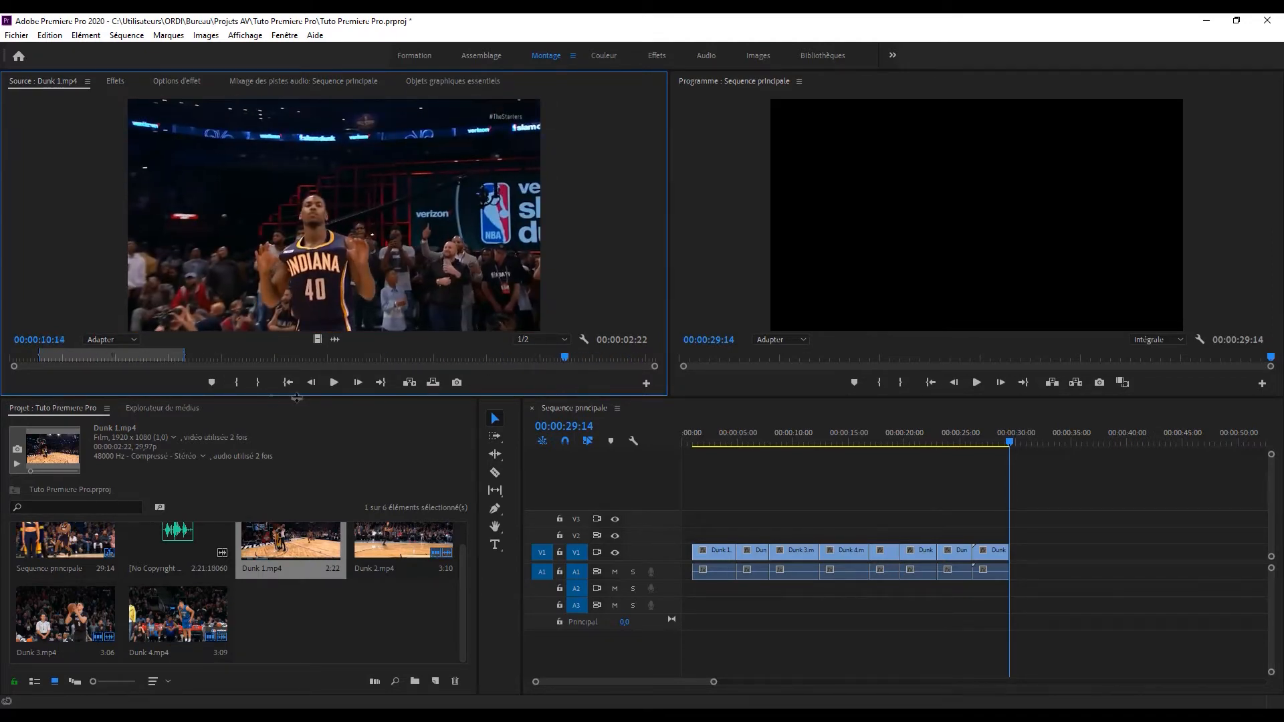
click(238, 383)
click(342, 383)
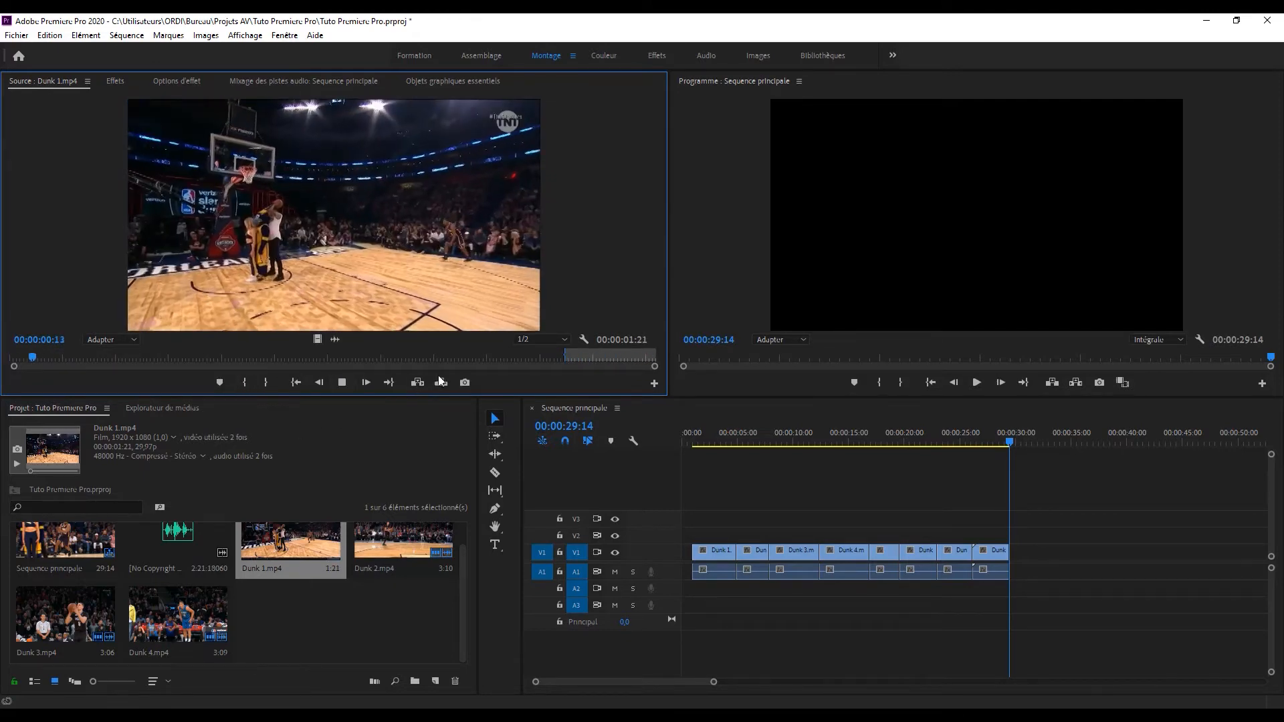
drag(113, 359, 649, 390)
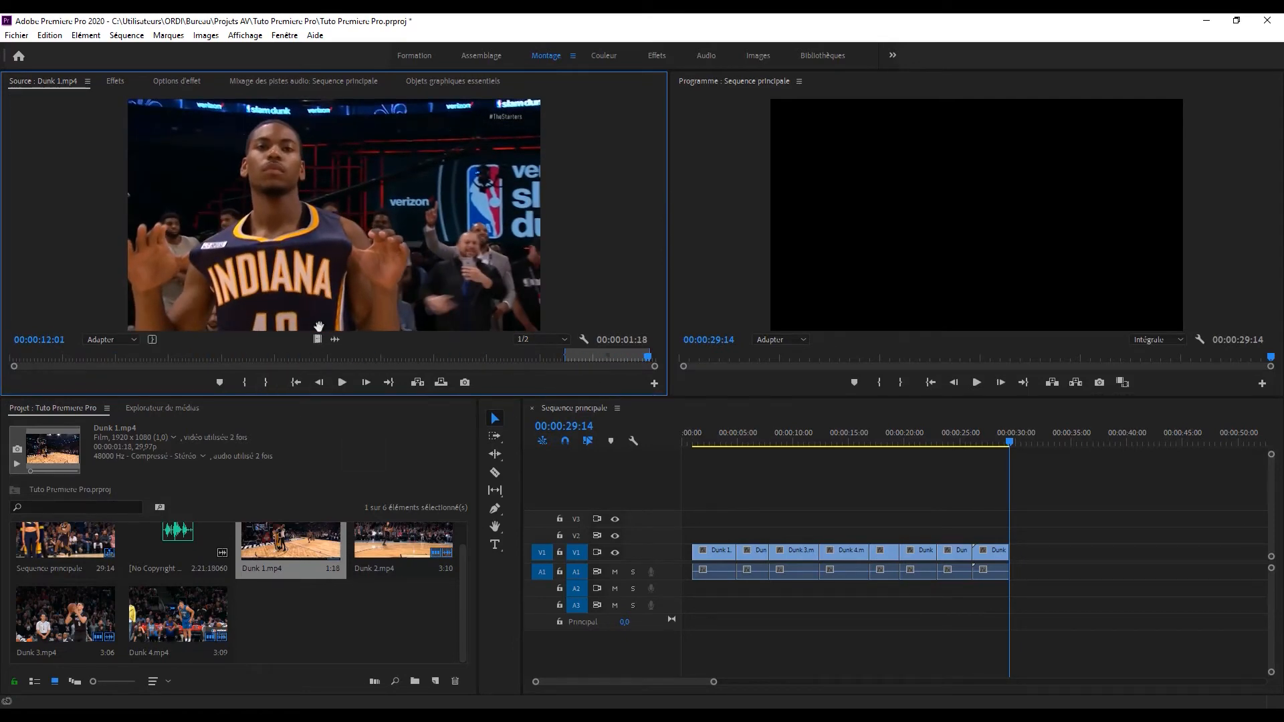
drag(348, 250, 1018, 554)
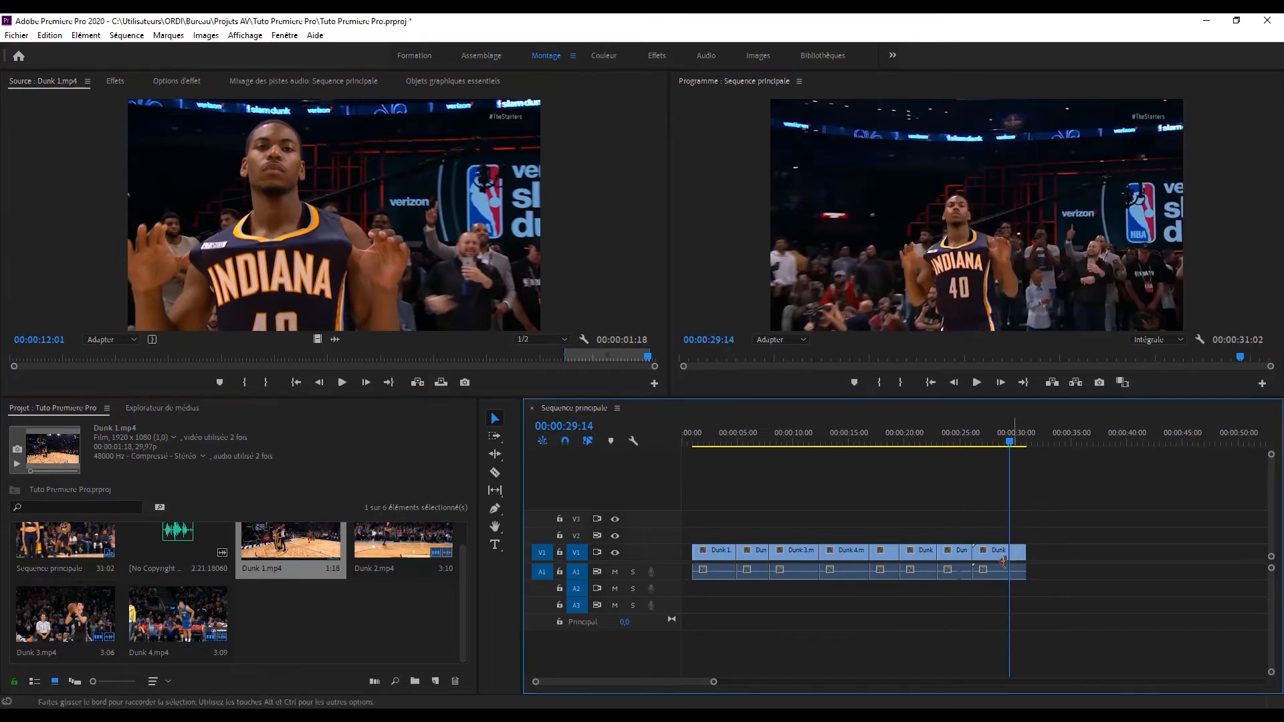
Mark Dunk 2.mp4 from 00:00:14:00 to 00:00:15:19 and append that section to the end of the sequence on V1 and A1.
double_click(390, 540)
drag(286, 364, 584, 378)
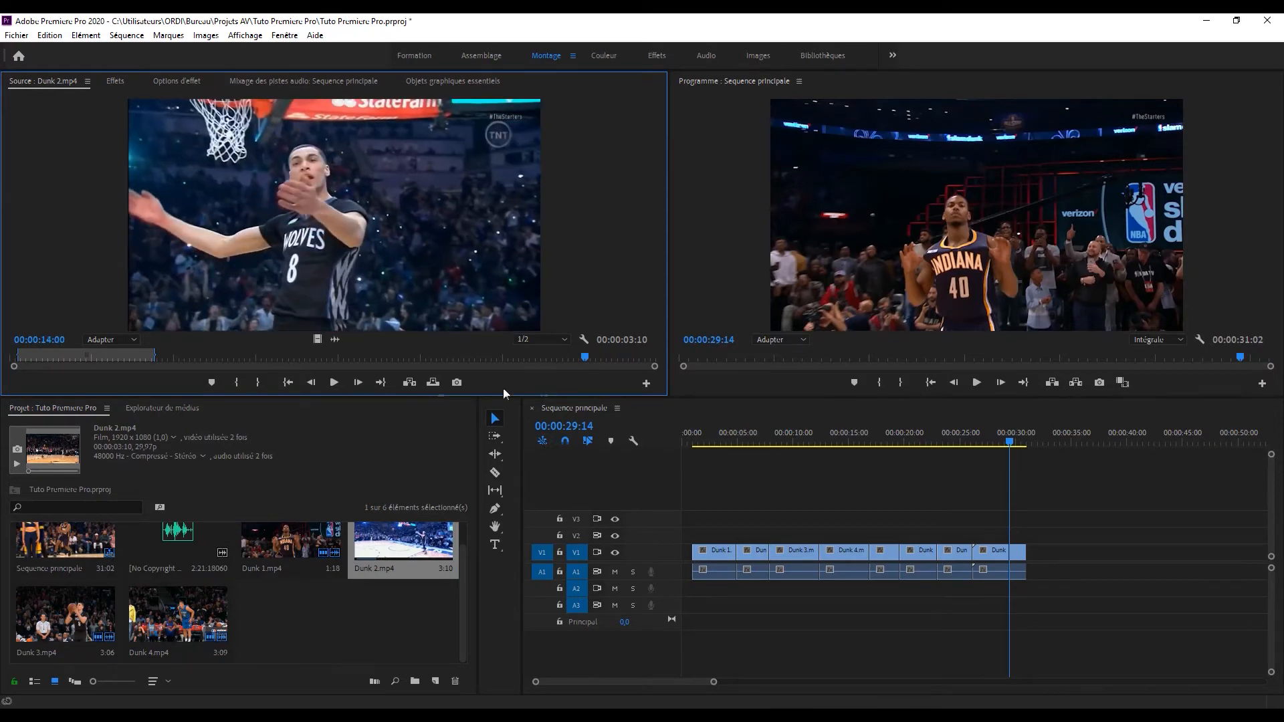
click(237, 383)
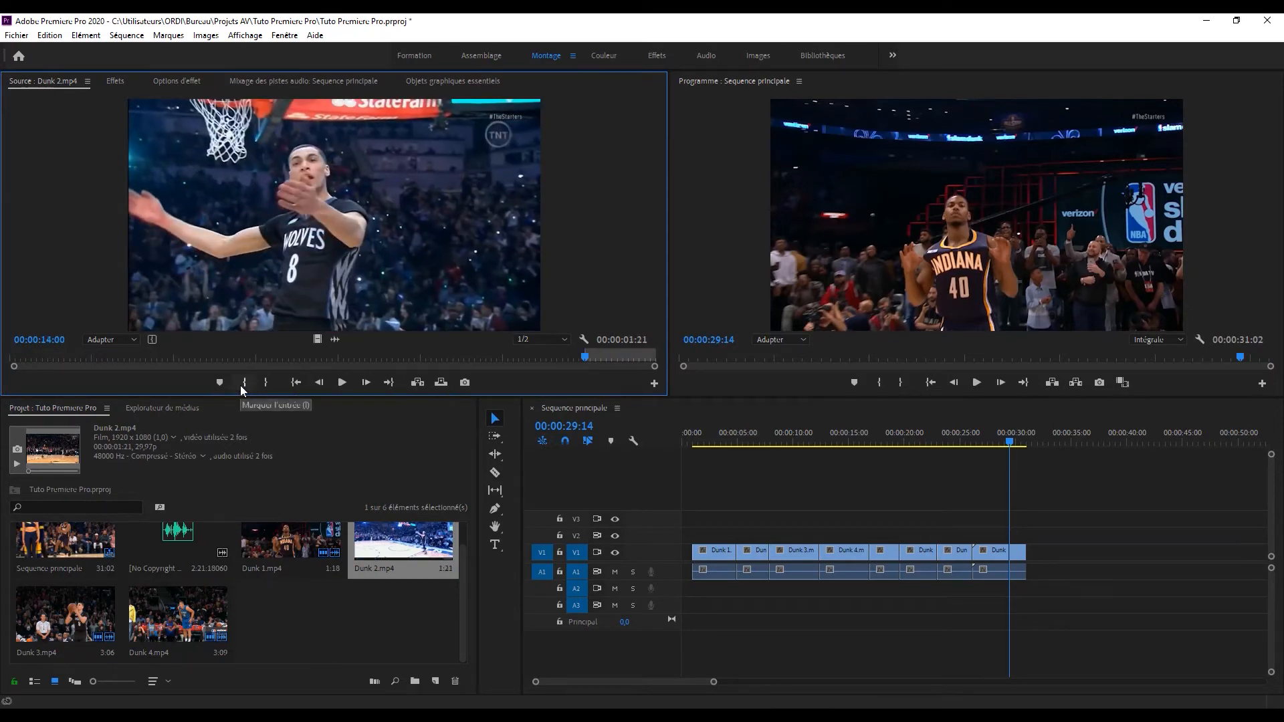
click(347, 383)
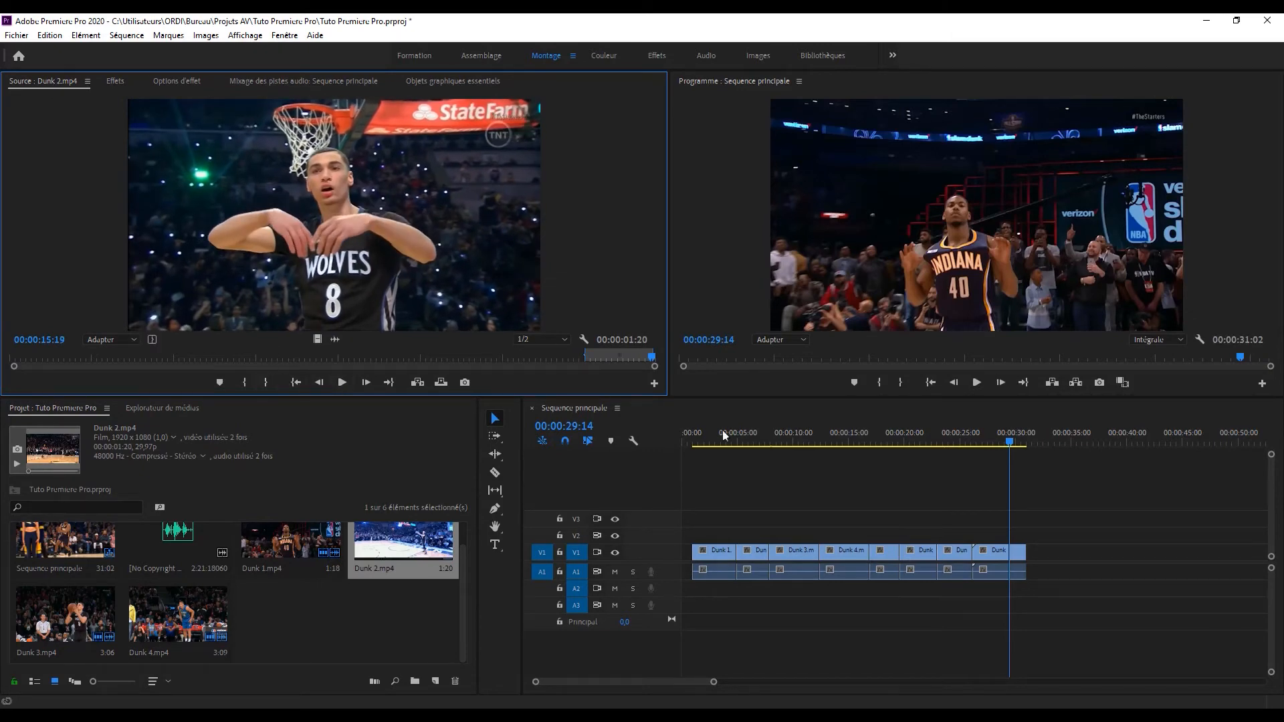
drag(723, 434, 1035, 566)
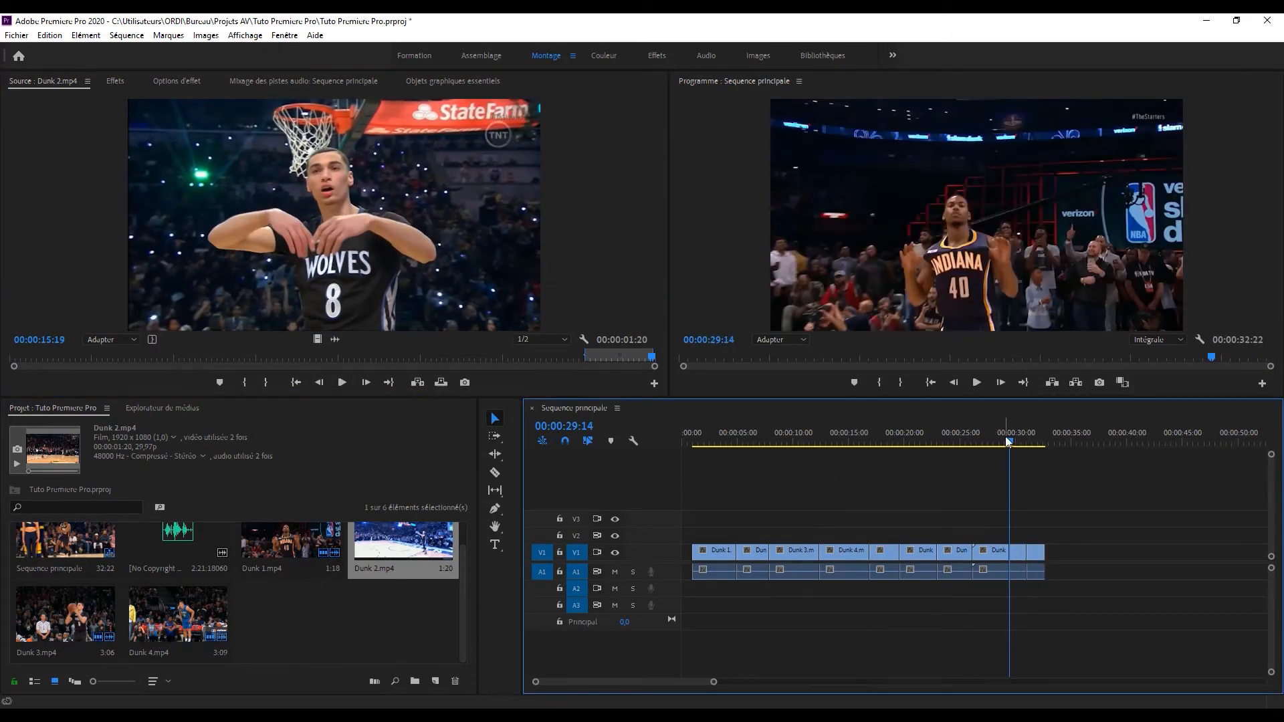
Move the last Dunk 1.mp4 section behind the final Dunk 2.mp4 section and shift both clips back against the preceding clip to close the gap.
drag(1008, 442, 1018, 443)
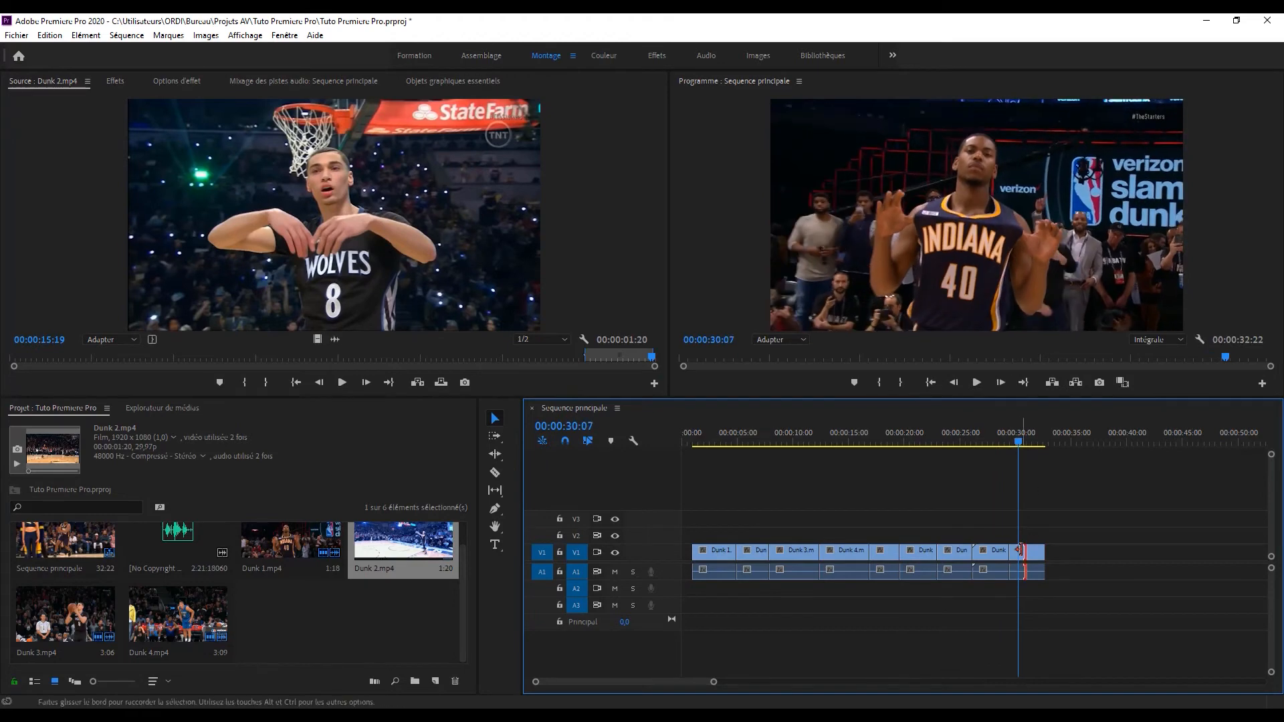
drag(1017, 554, 1069, 556)
drag(1017, 444, 1035, 443)
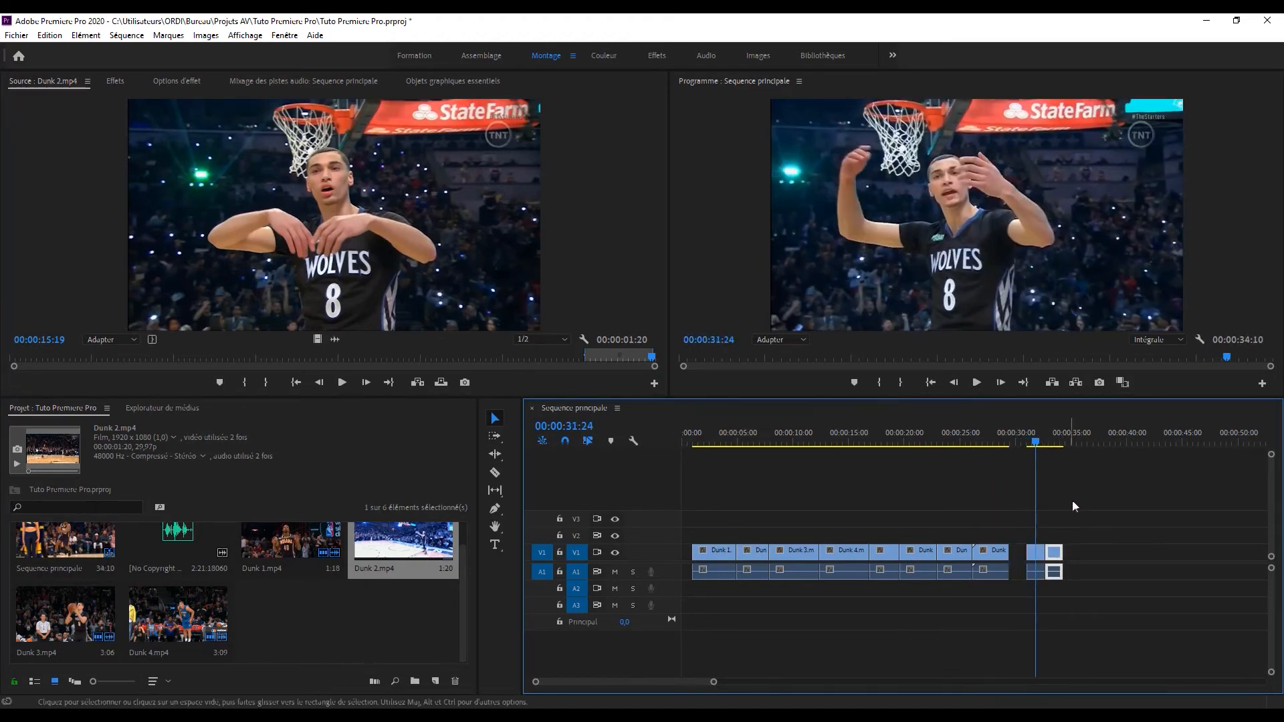
shift+click(1035, 560)
drag(1034, 558, 1018, 559)
Play back the sequence from 00:00:27:28 to its end to review the reordered final clips.
drag(1002, 442, 994, 443)
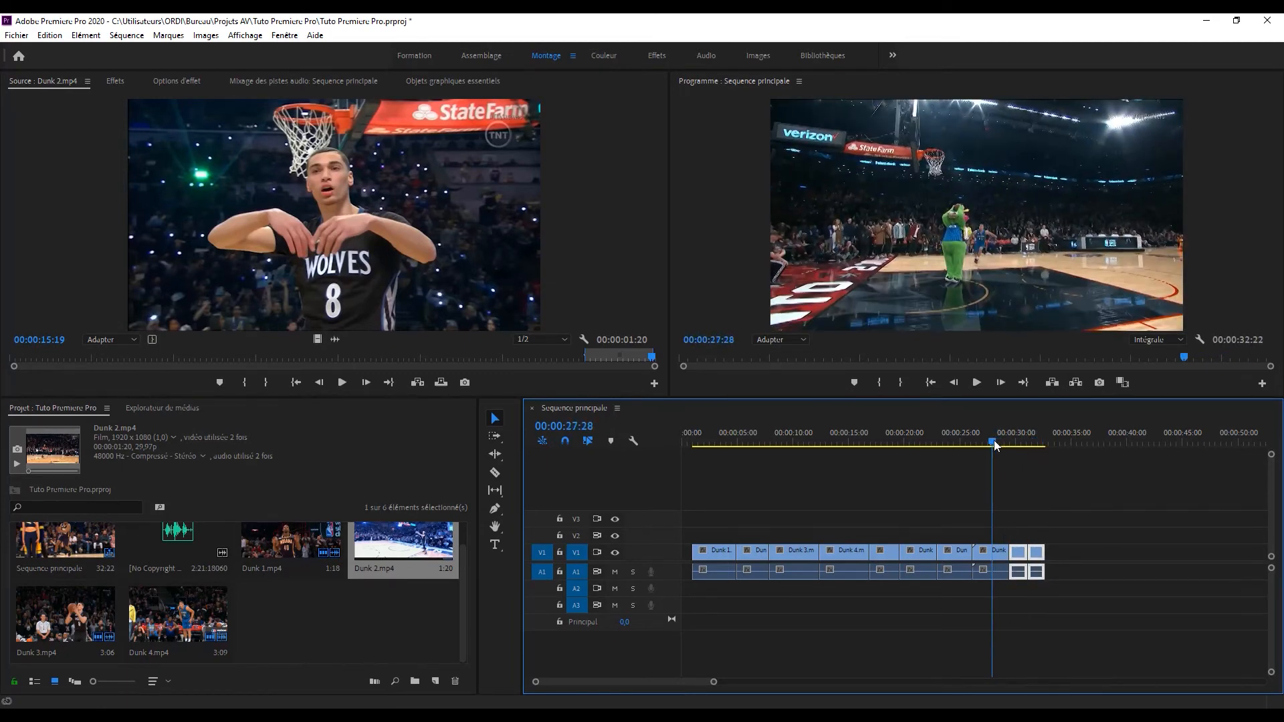
click(977, 382)
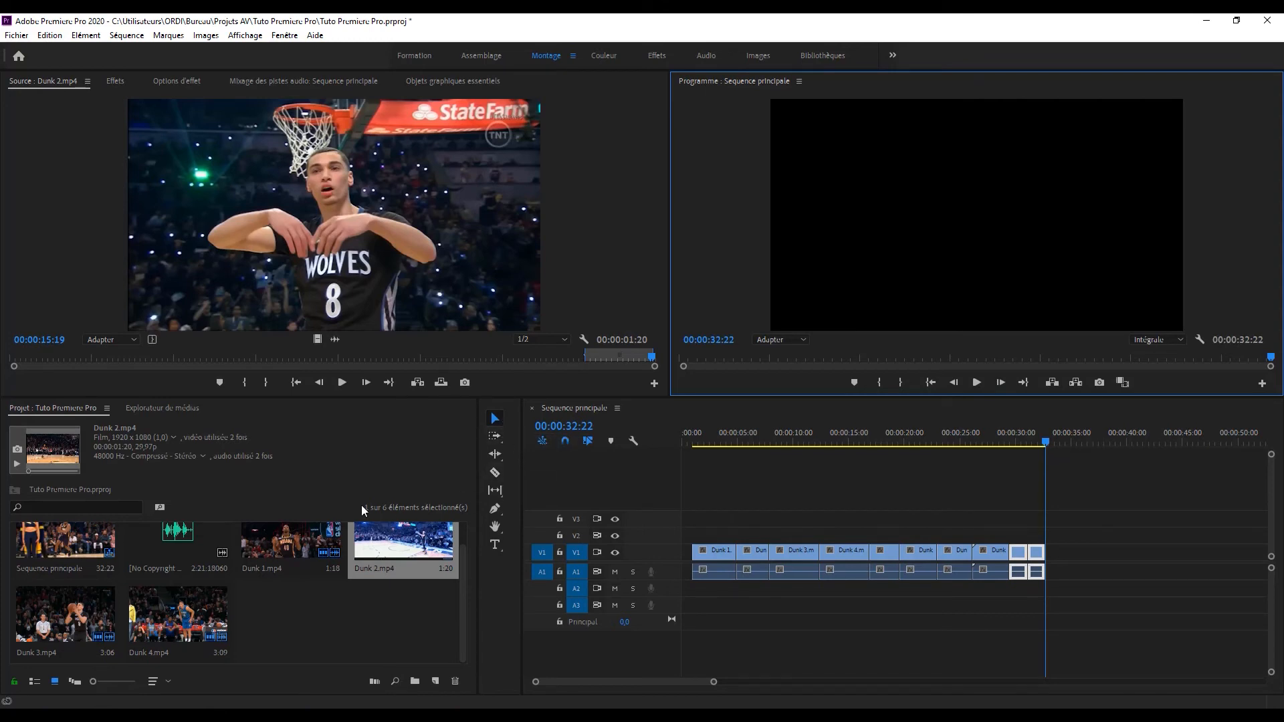
click(312, 265)
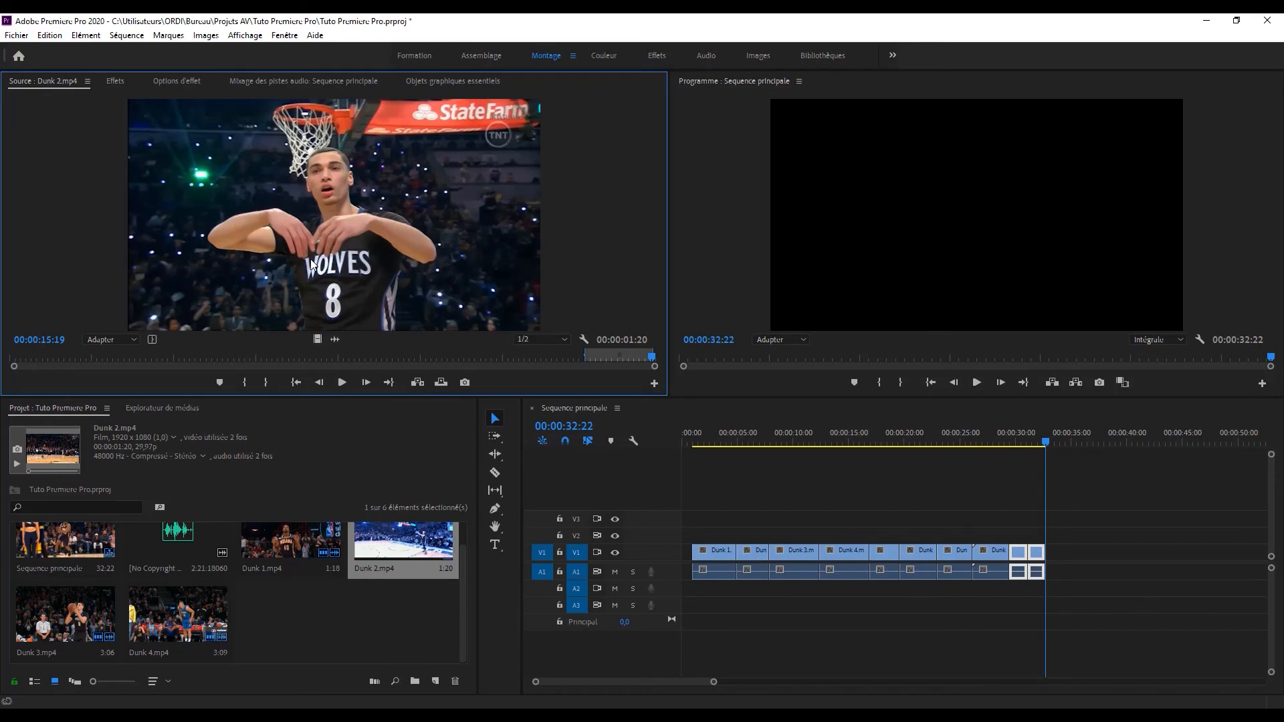